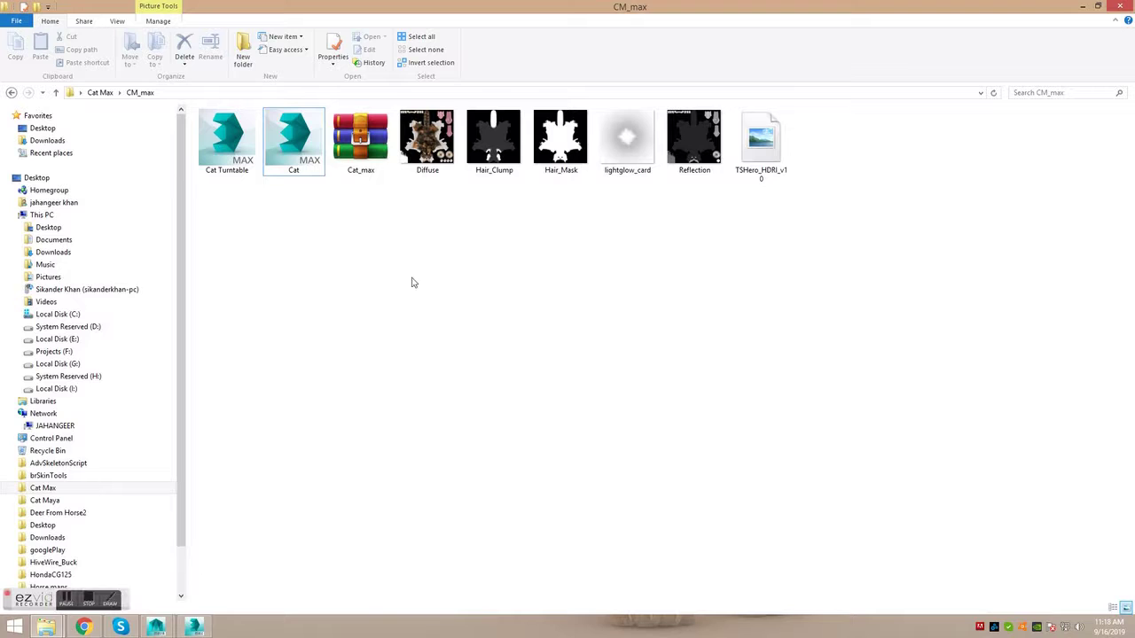
# - Open Cat.max in 3ds Max 2016 and minimize the CM_max folder window
pyautogui.rightClick(293, 134)
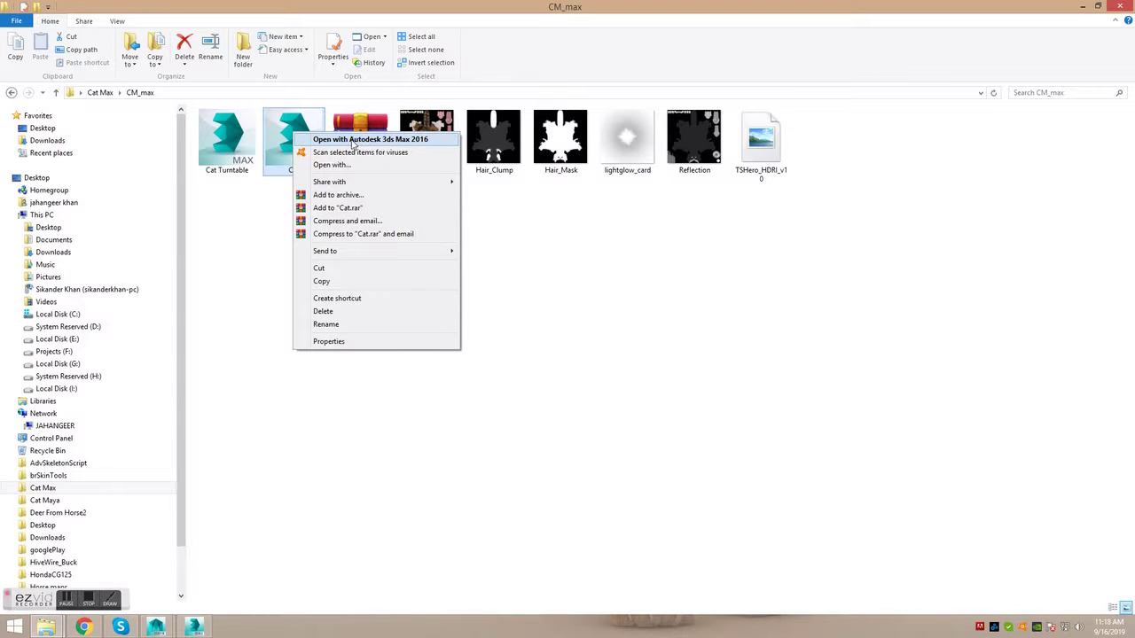
pyautogui.click(315, 142)
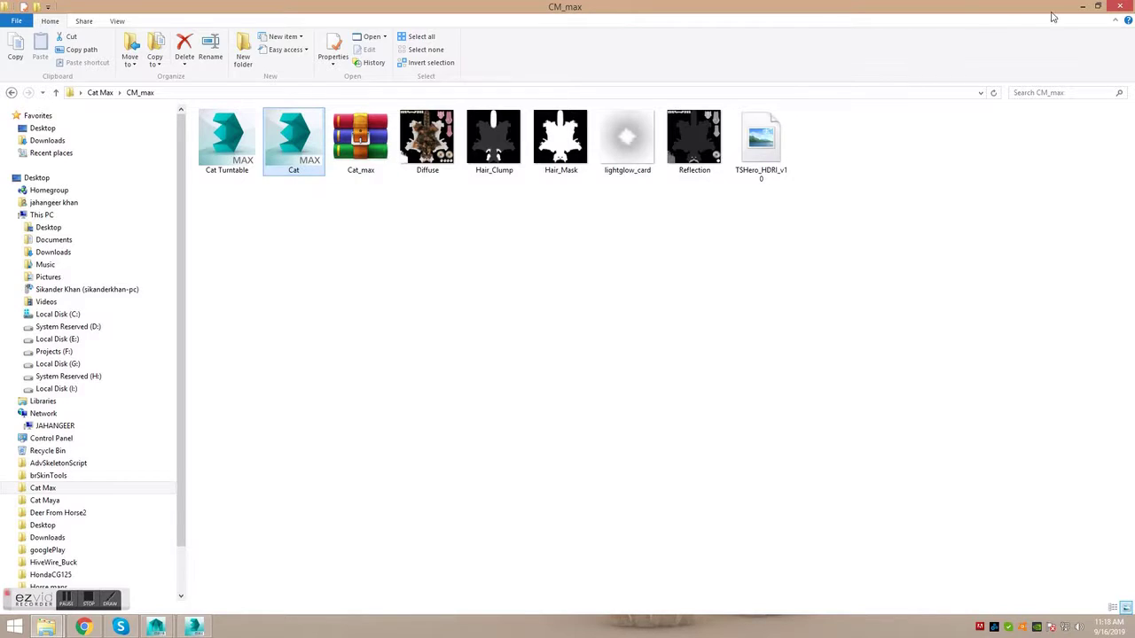
pyautogui.click(1086, 7)
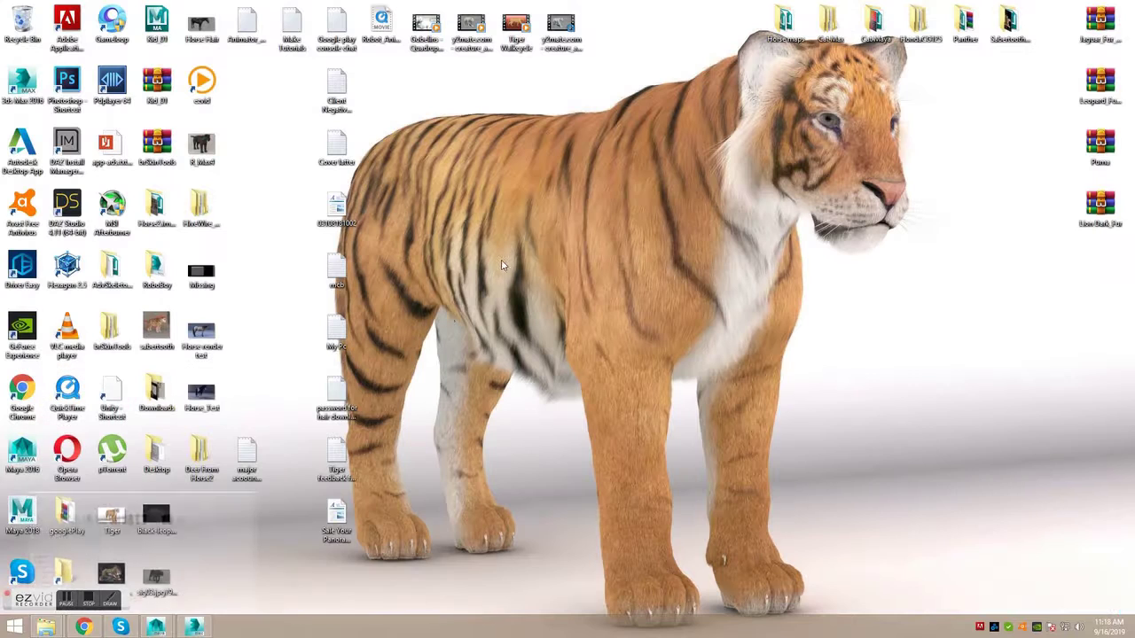
# - Restore the 3ds Max Cat scene, orbit to a side view, and widen the scene list
pyautogui.click(199, 627)
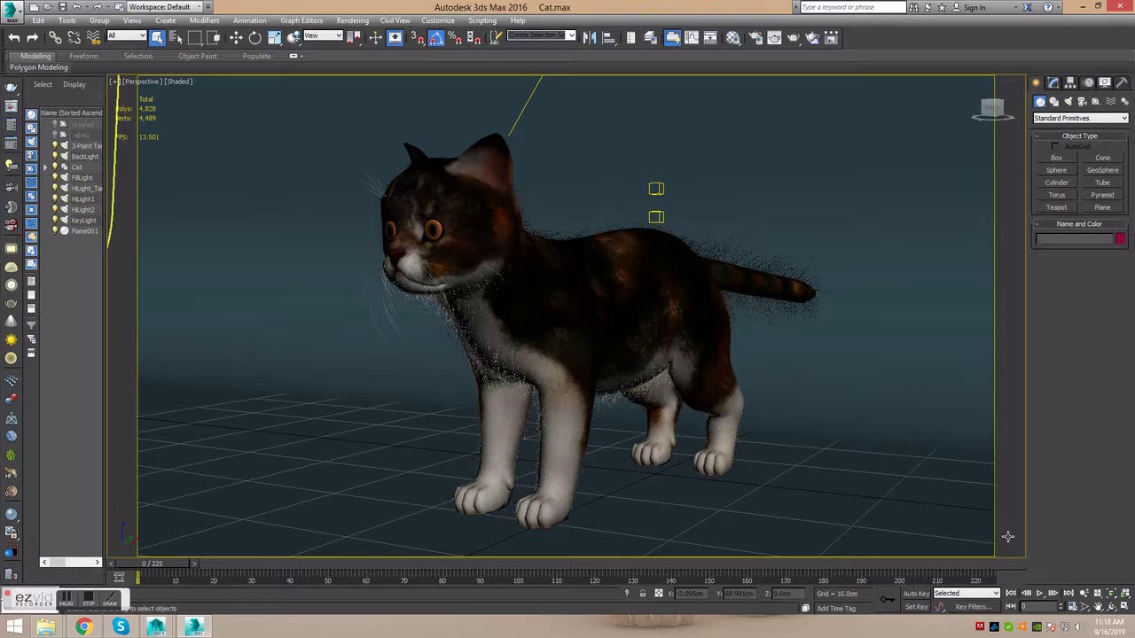
pyautogui.click(1111, 607)
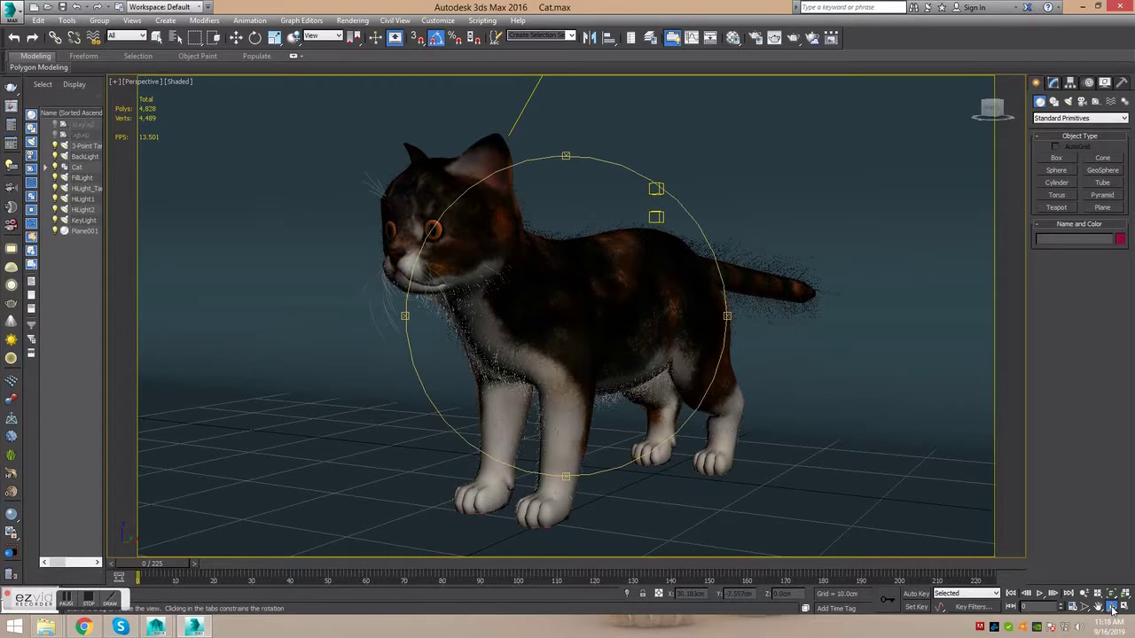
pyautogui.moveTo(538, 327); pyautogui.dragTo(523, 324)
pyautogui.rightClick(520, 329)
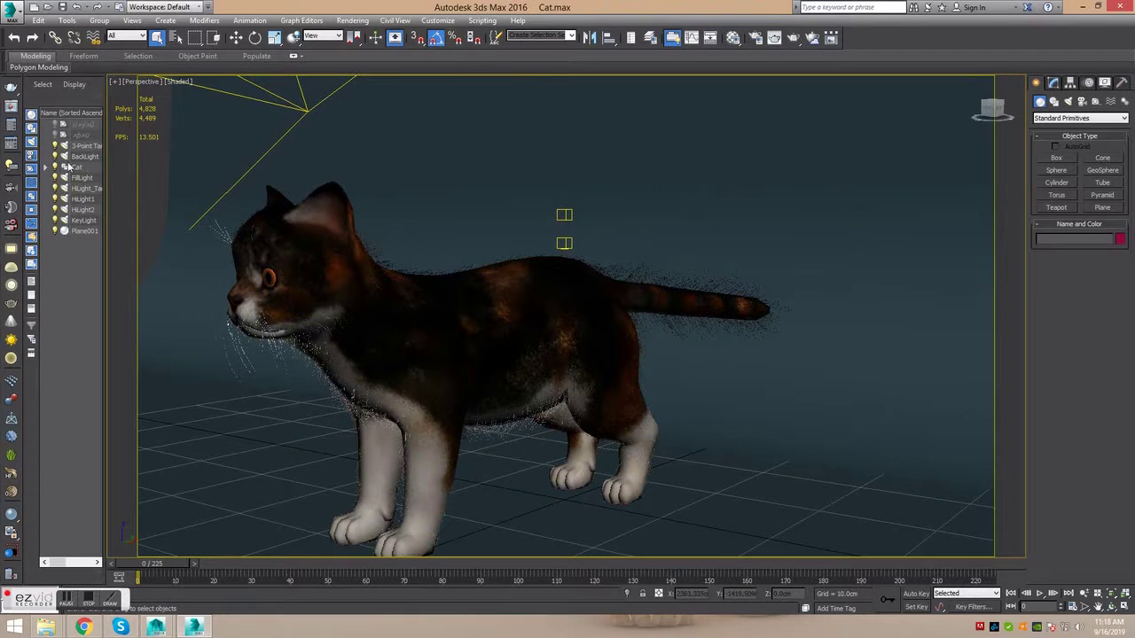
pyautogui.moveTo(107, 175); pyautogui.dragTo(184, 174)
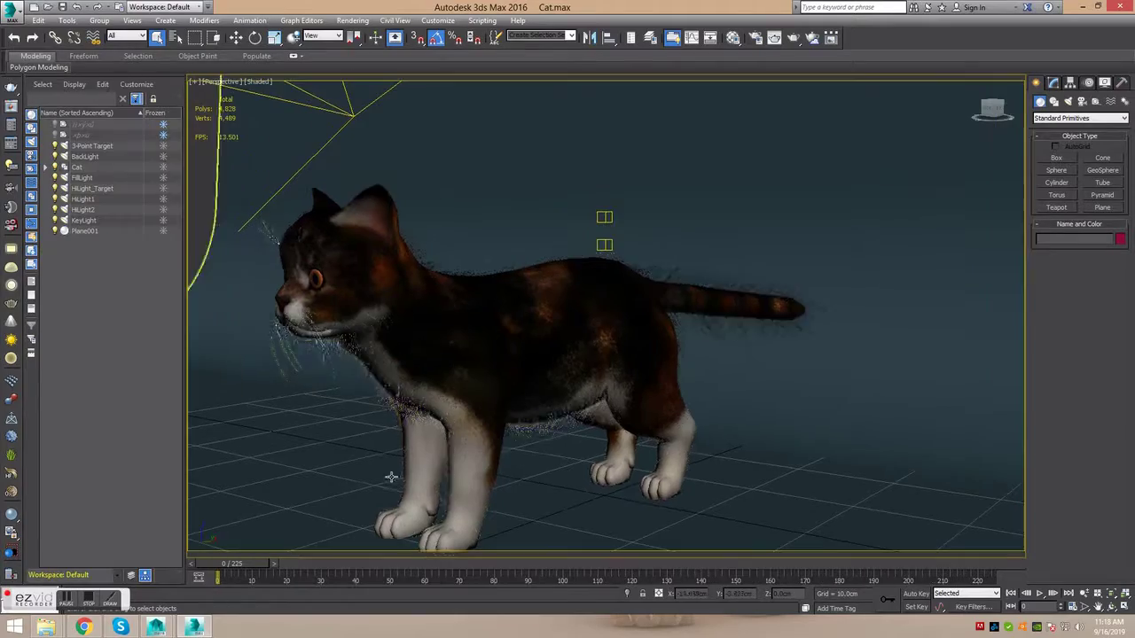
# - Select the Cat group with edged faces shown and display its modifier settings
pyautogui.click(473, 488)
pyautogui.moveTo(473, 488)
pyautogui.keyDown('alt'); pyautogui.mouseDown(button='middle')
pyautogui.moveTo(586, 457)
pyautogui.moveTo(519, 346)
pyautogui.moveTo(310, 264)
pyautogui.mouseUp(button='middle'); pyautogui.keyUp('alt')
pyautogui.press('F4')
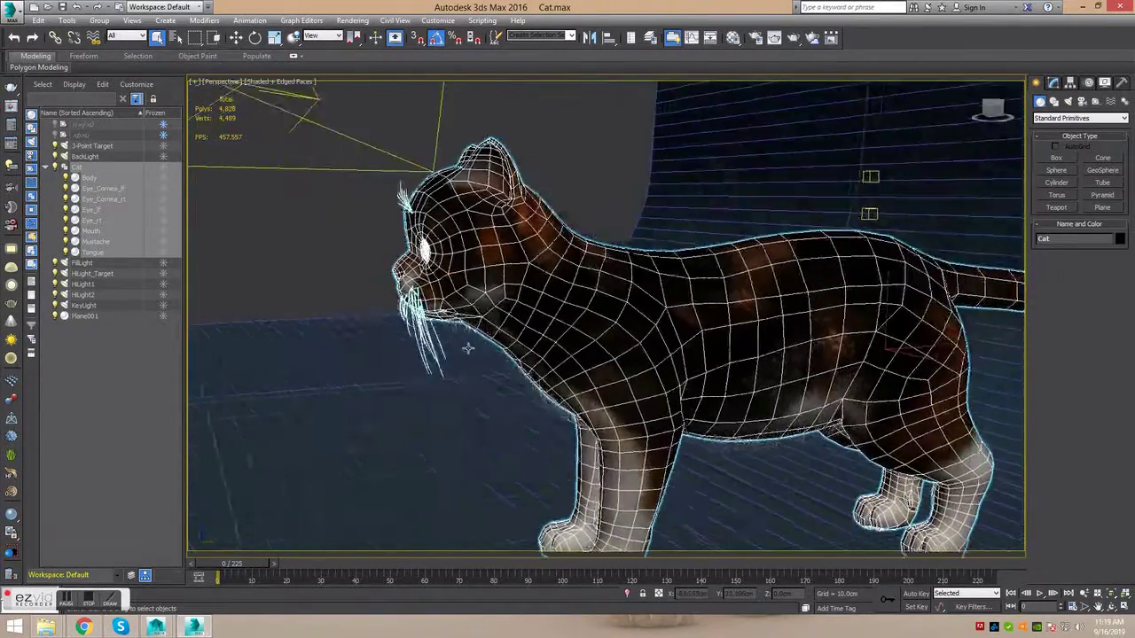
pyautogui.click(309, 264)
pyautogui.press('F4')
pyautogui.keyDown('alt'); pyautogui.moveTo(337, 287); pyautogui.dragTo(383, 283, button='middle'); pyautogui.keyUp('alt')
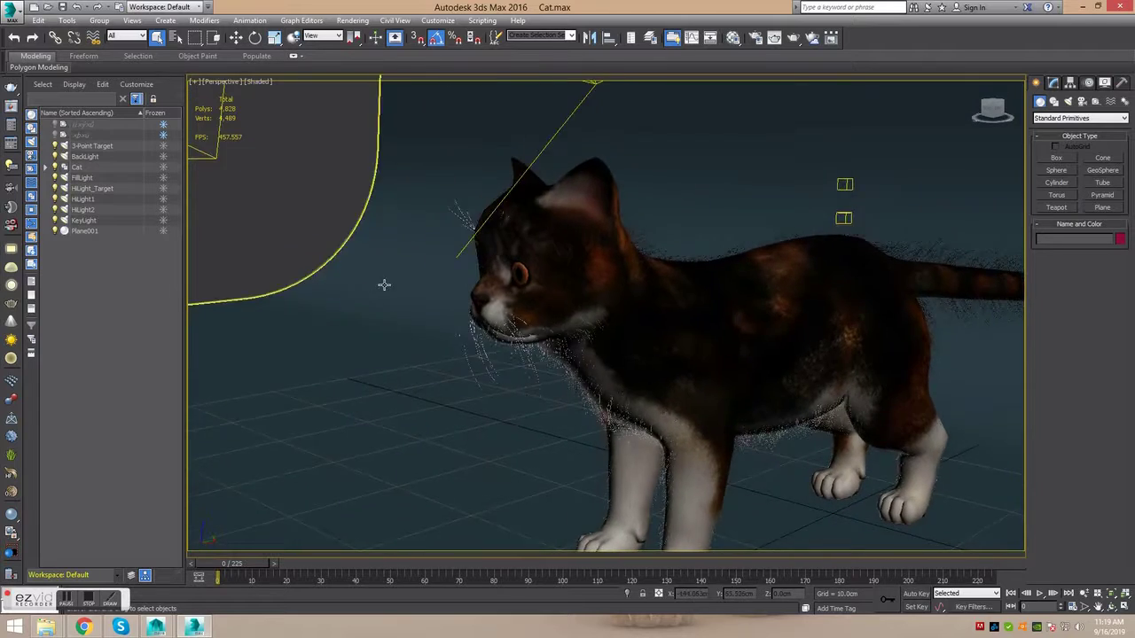
pyautogui.click(620, 302)
pyautogui.press('F4')
pyautogui.click(1054, 84)
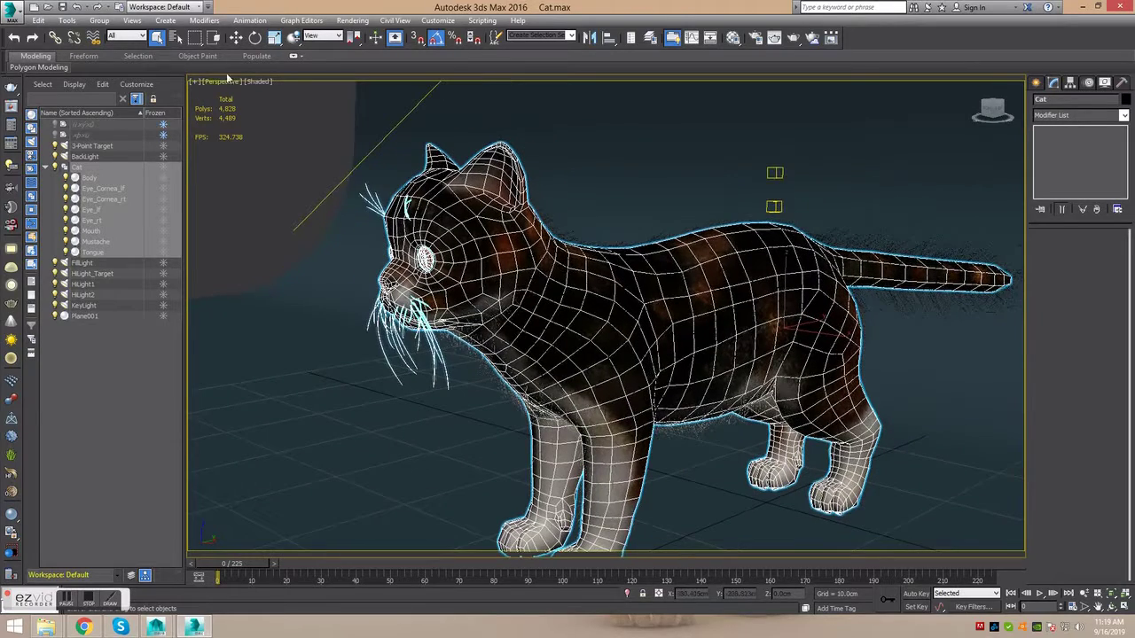
# - Ungroup the Cat group, select the Body mesh, and orbit it toward the viewer
pyautogui.click(98, 20)
pyautogui.click(111, 49)
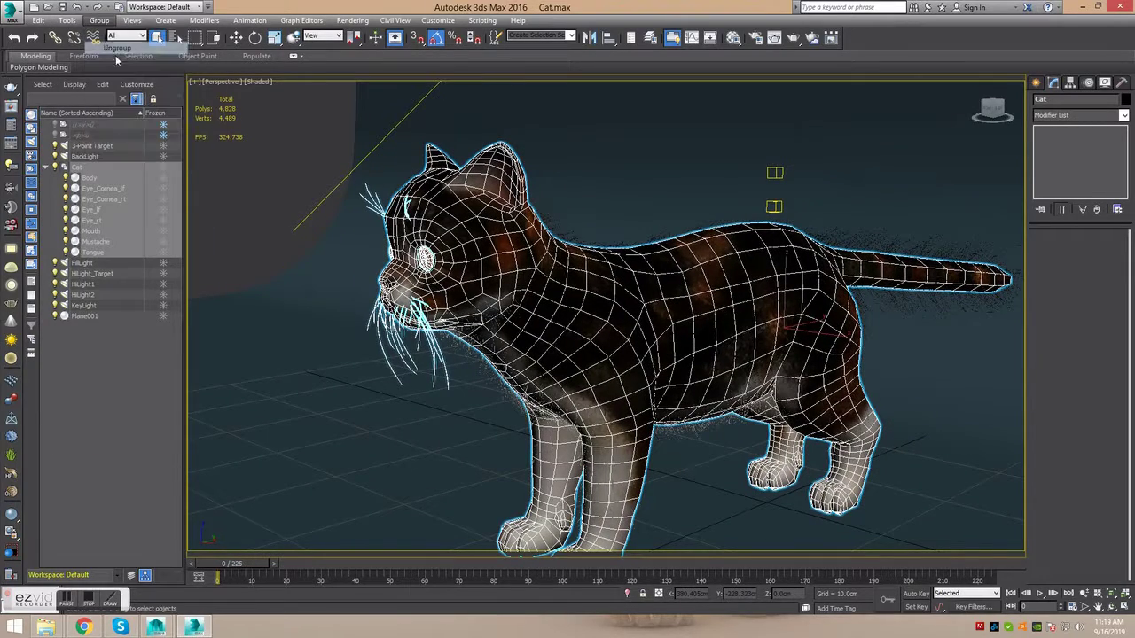
pyautogui.click(78, 166)
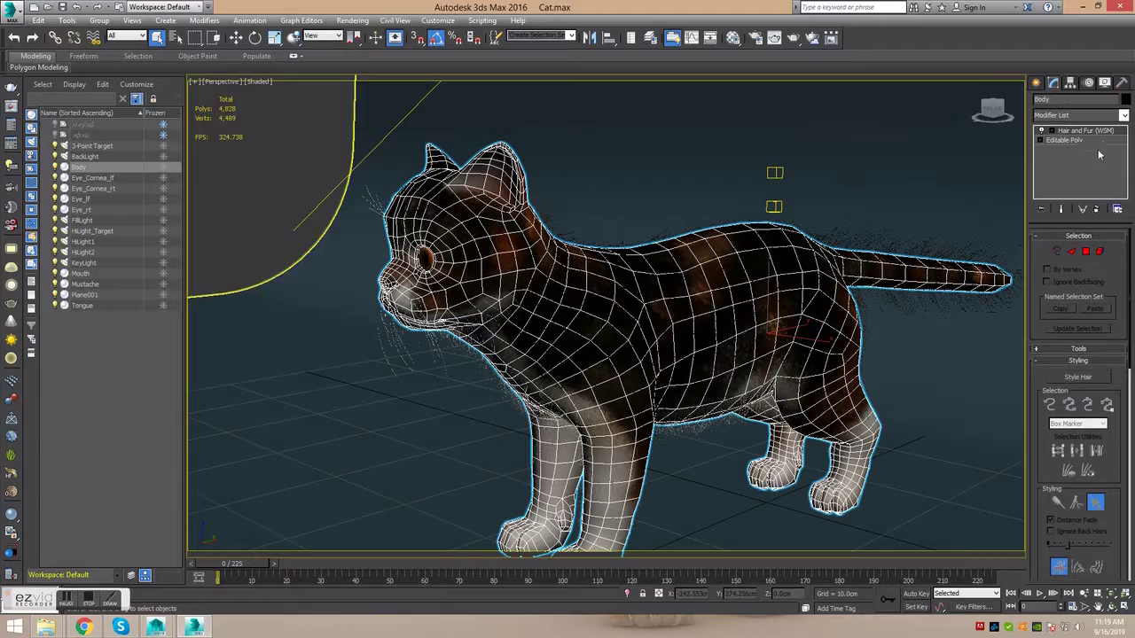
pyautogui.keyDown('alt'); pyautogui.moveTo(889, 293); pyautogui.dragTo(984, 297, button='middle'); pyautogui.keyUp('alt')
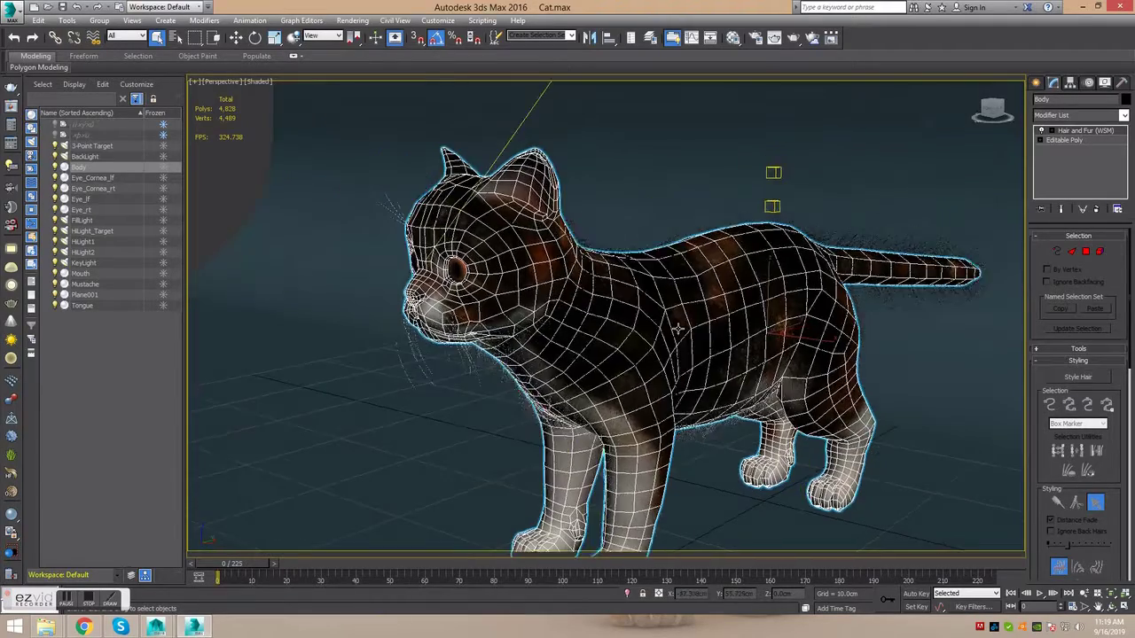
pyautogui.moveTo(609, 323); pyautogui.dragTo(573, 300, button='middle')
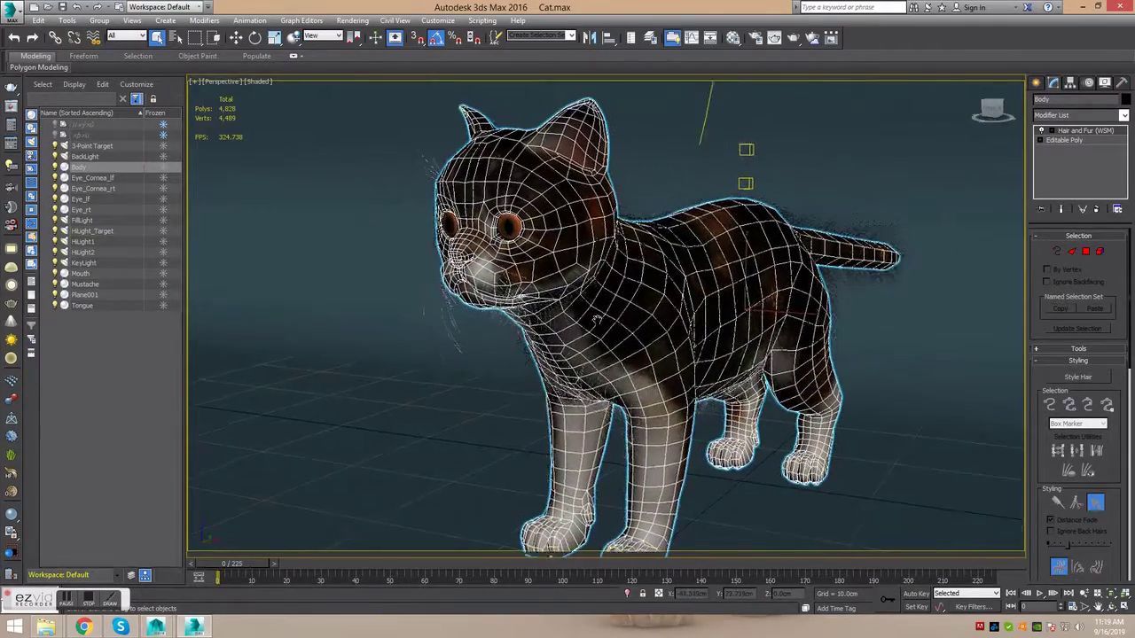
pyautogui.keyDown('alt'); pyautogui.moveTo(506, 234); pyautogui.dragTo(680, 302, button='middle'); pyautogui.keyUp('alt')
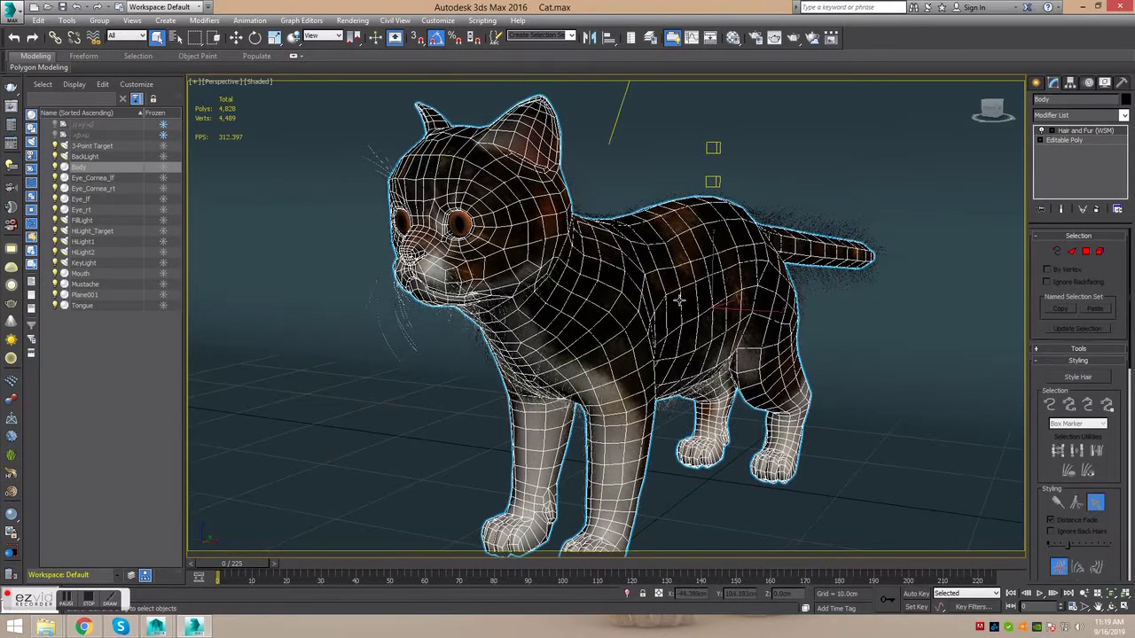
# - Expand Body's Hair and Fur Material, mr and Flyaway Parameters rollouts
pyautogui.scroll(-2, 1104, 443)
pyautogui.scroll(-3, 1109, 381)
pyautogui.scroll(-3, 1115, 306)
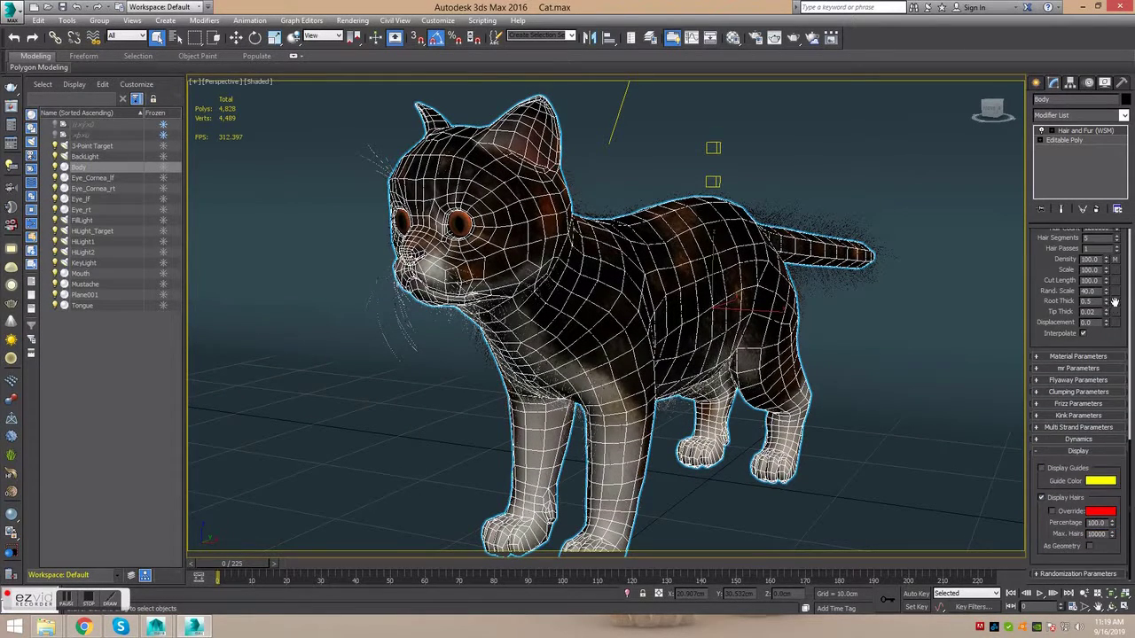
pyautogui.click(1064, 355)
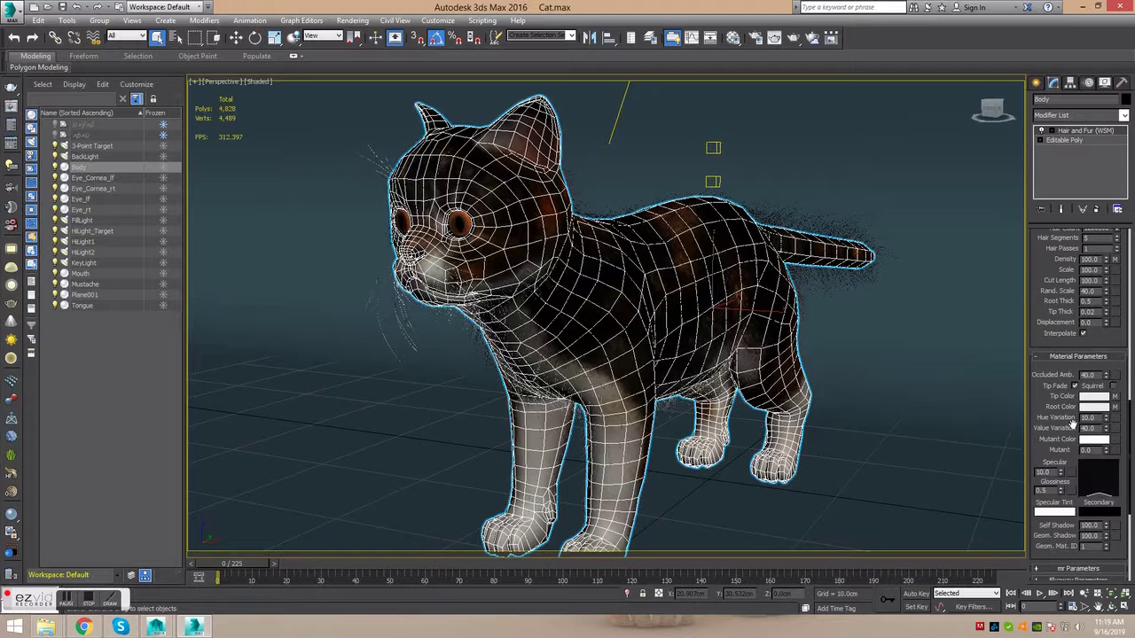
pyautogui.scroll(-5, 1041, 409)
pyautogui.click(1078, 369)
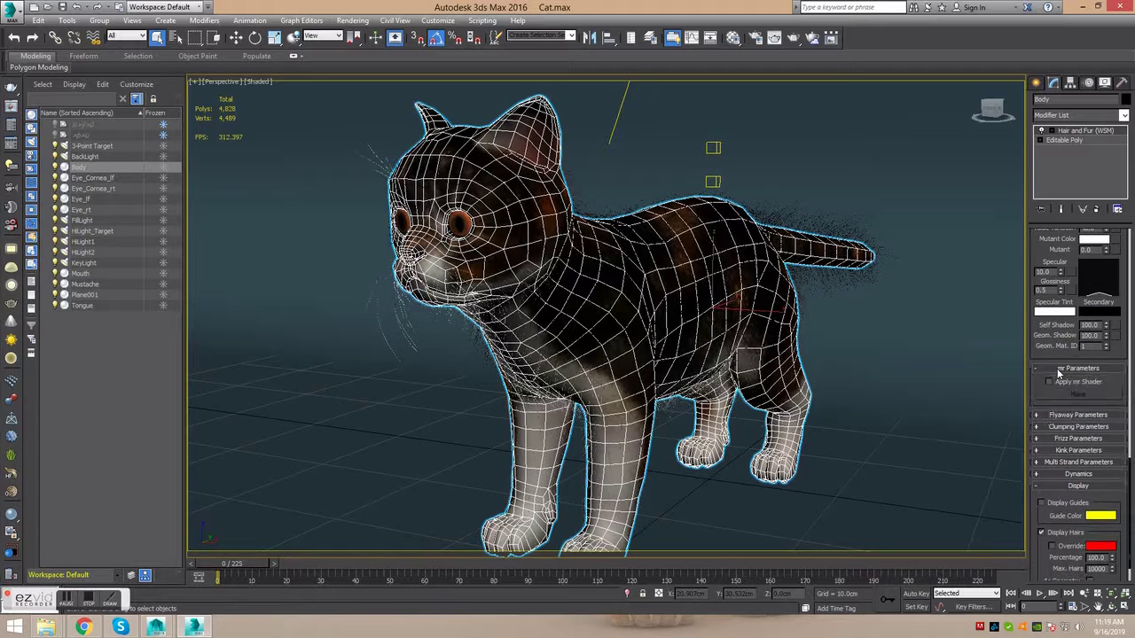
pyautogui.click(1063, 415)
pyautogui.scroll(-2, 1063, 408)
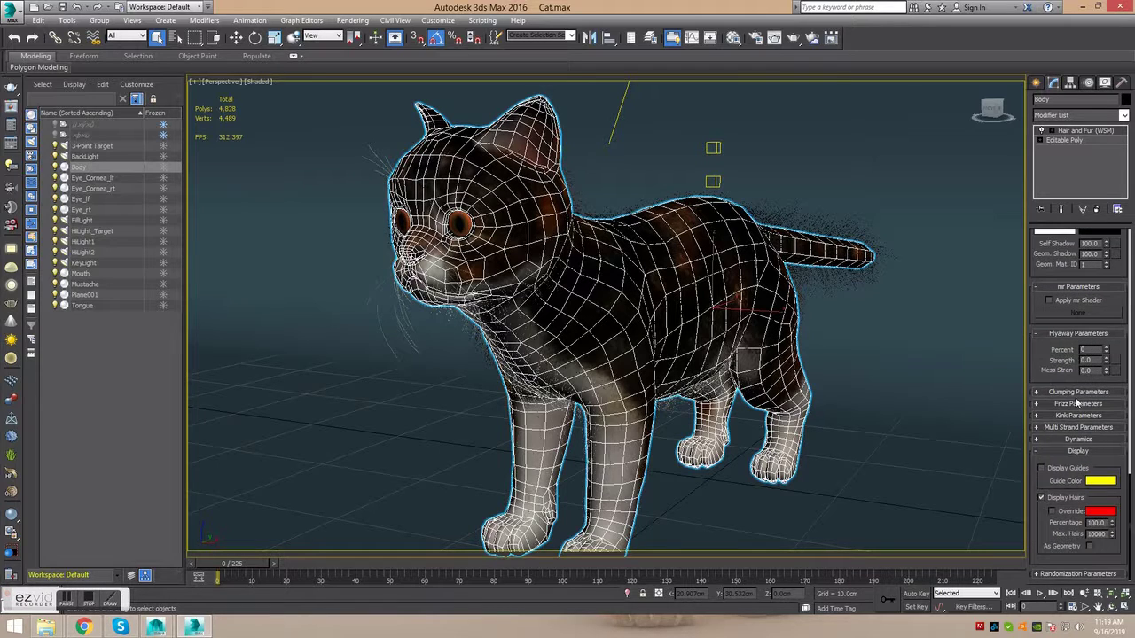
pyautogui.scroll(3, 1061, 416)
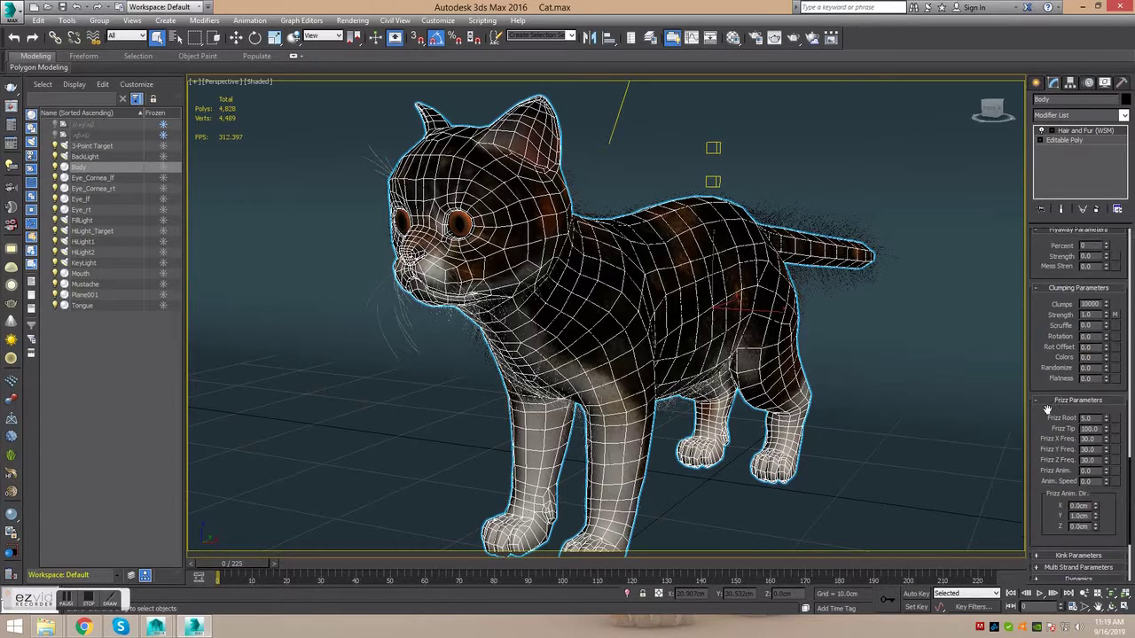
pyautogui.scroll(4, 1057, 450)
pyautogui.scroll(2, 1077, 354)
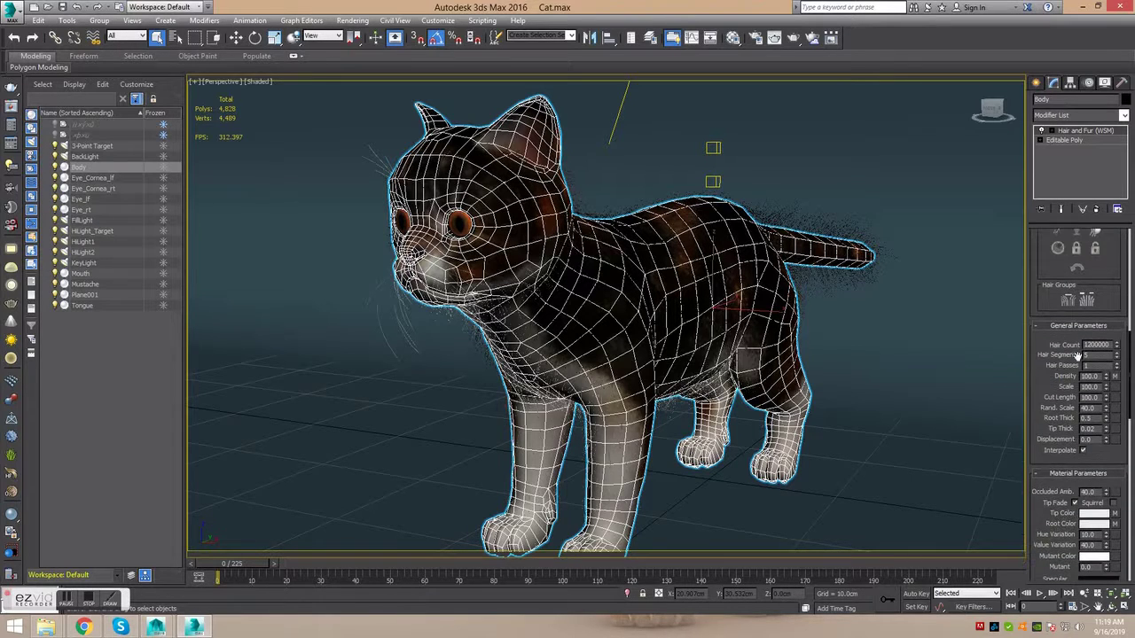
pyautogui.scroll(2, 1045, 355)
pyautogui.scroll(2, 1044, 408)
pyautogui.scroll(1, 1044, 461)
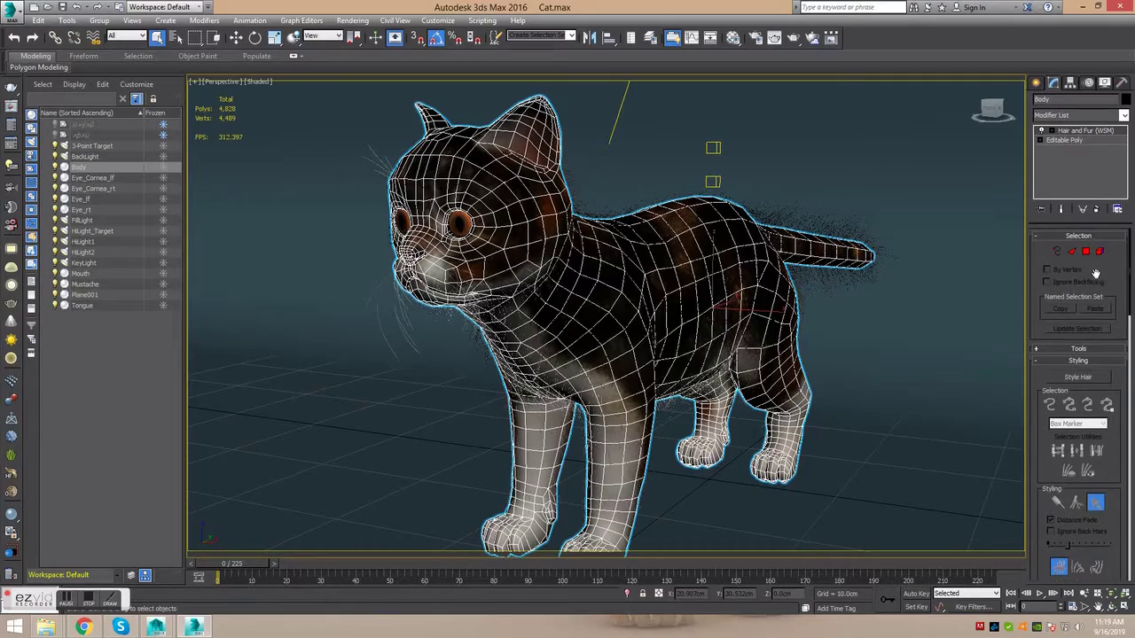
# - Orbit the cat to face the camera, select Eye_Cornea_lf, and open the Views menu
pyautogui.moveTo(685, 391)
pyautogui.keyDown('alt'); pyautogui.mouseDown(button='middle')
pyautogui.moveTo(622, 370)
pyautogui.moveTo(620, 271)
pyautogui.mouseUp(button='middle'); pyautogui.keyUp('alt')
pyautogui.moveTo(512, 306)
pyautogui.keyDown('alt'); pyautogui.mouseDown(button='middle')
pyautogui.moveTo(484, 307)
pyautogui.moveTo(530, 307)
pyautogui.mouseUp(button='middle'); pyautogui.keyUp('alt')
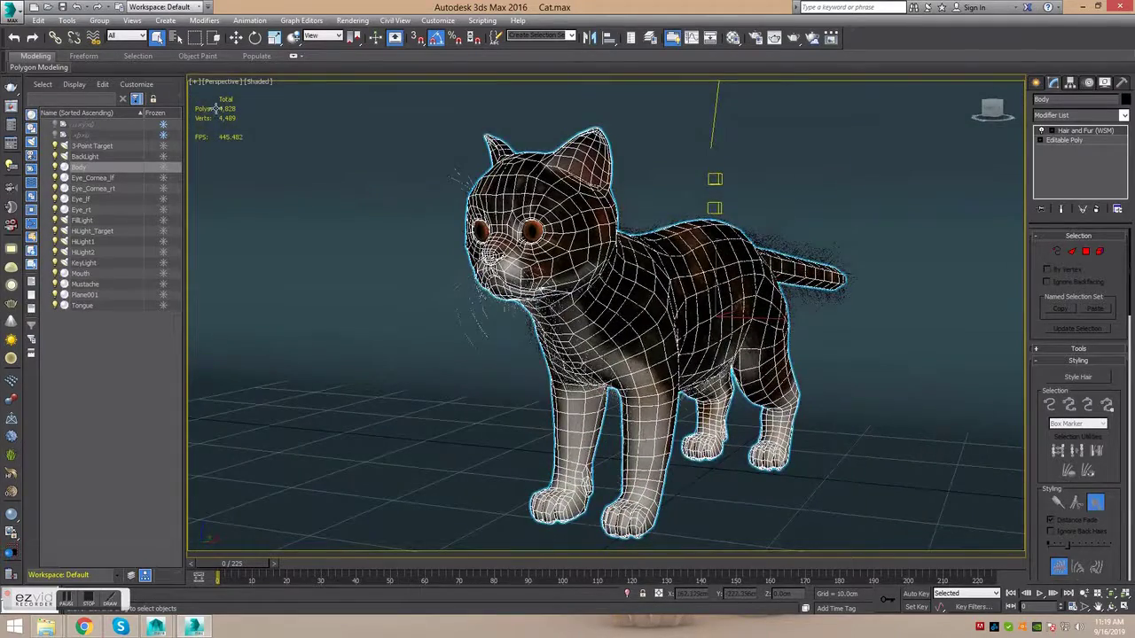
pyautogui.click(532, 232)
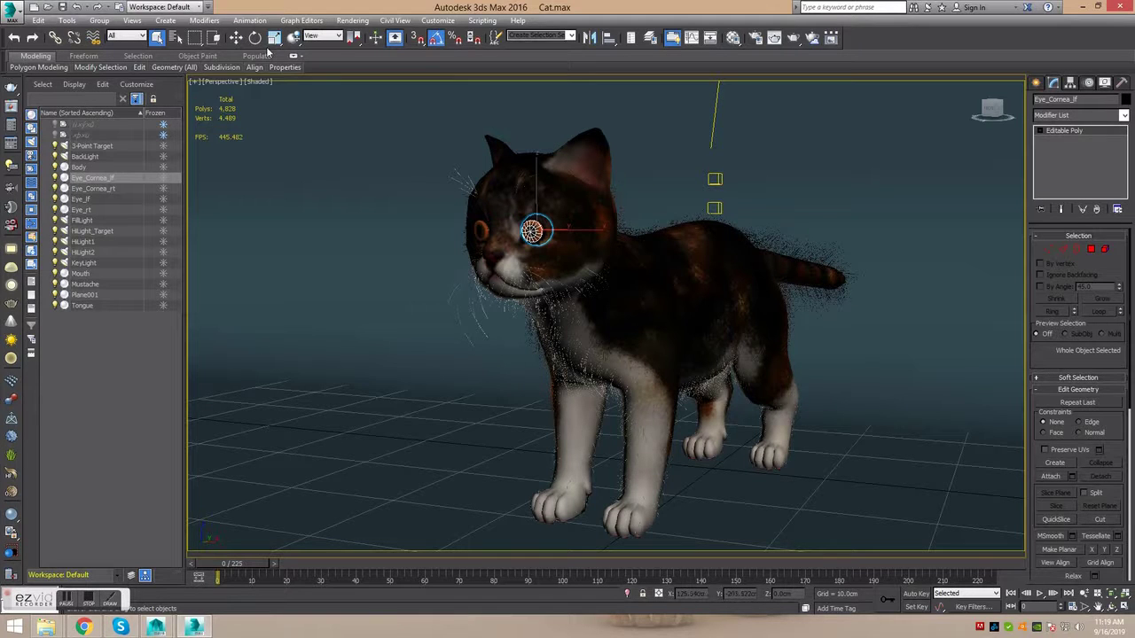
pyautogui.click(203, 21)
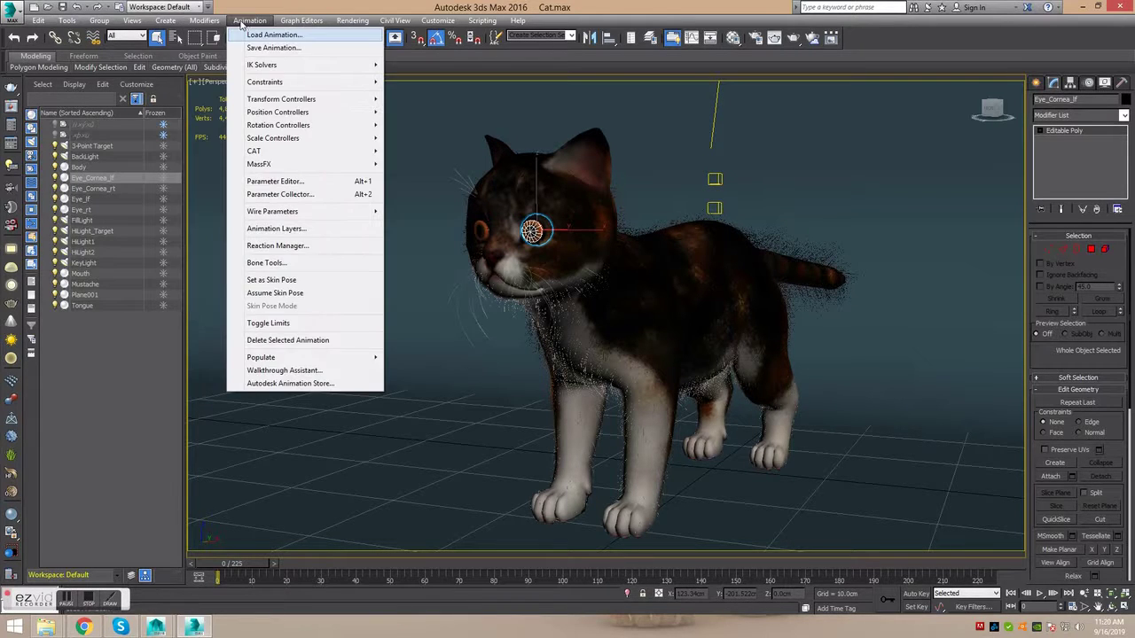
pyautogui.moveTo(131, 21)
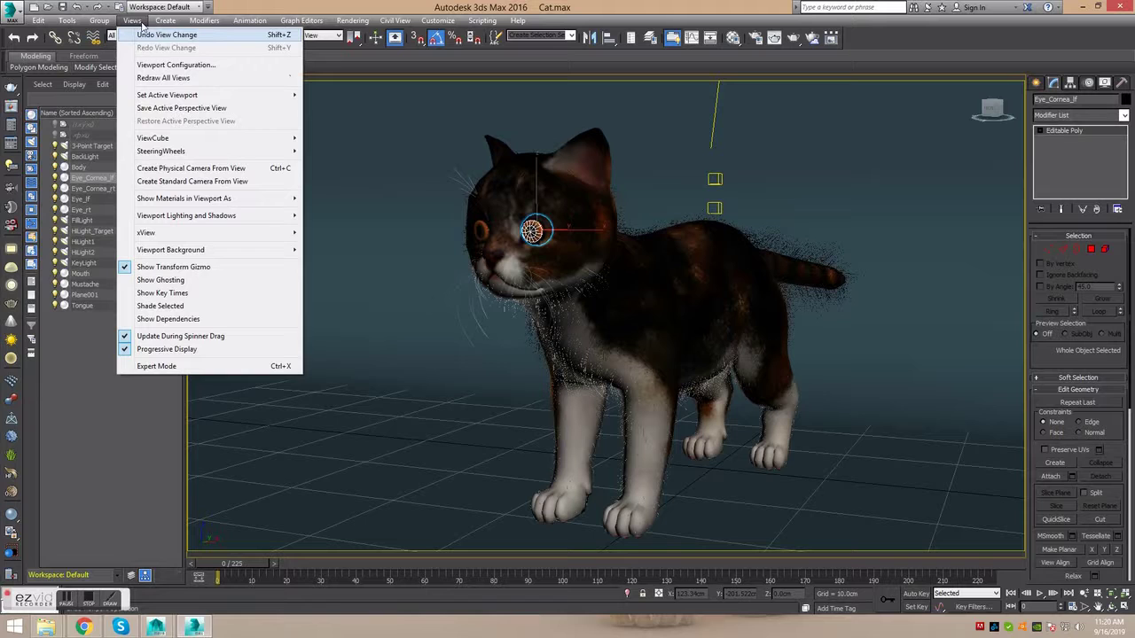
# - Review the Viewport Configuration pages, including Statistics, and confirm with OK
pyautogui.click(219, 65)
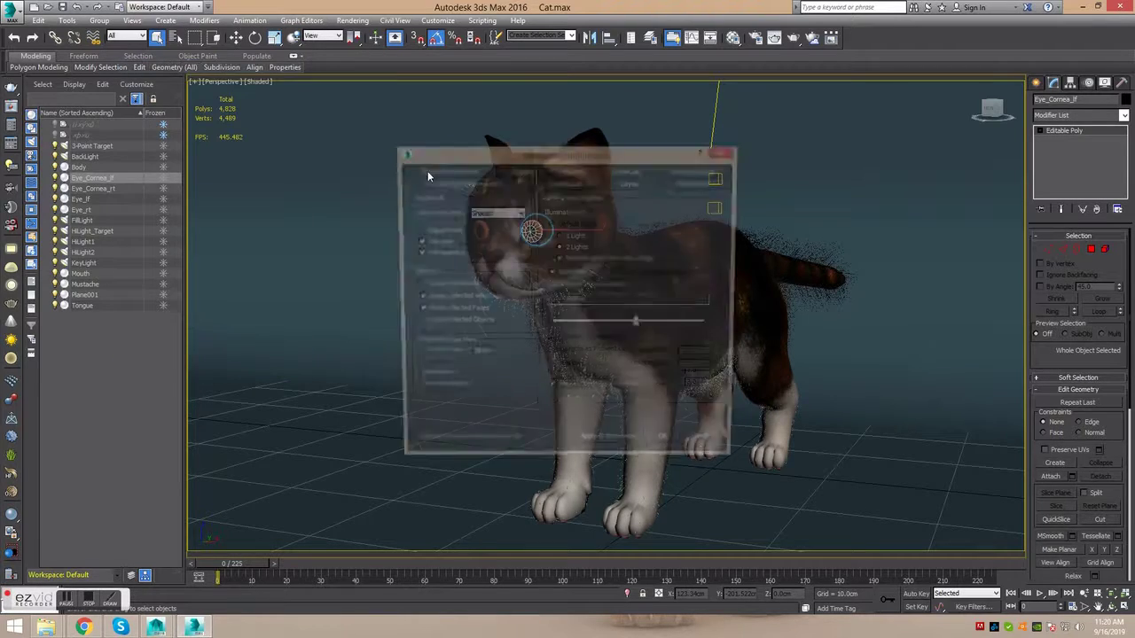
pyautogui.click(567, 184)
pyautogui.click(629, 184)
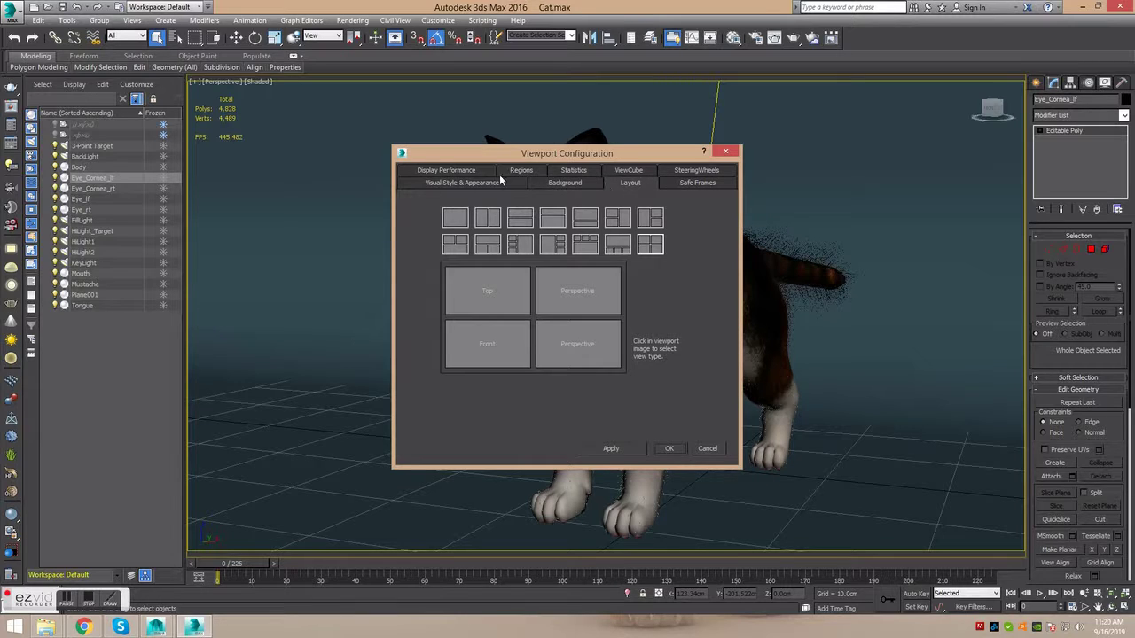
pyautogui.click(446, 171)
pyautogui.click(521, 183)
pyautogui.click(581, 183)
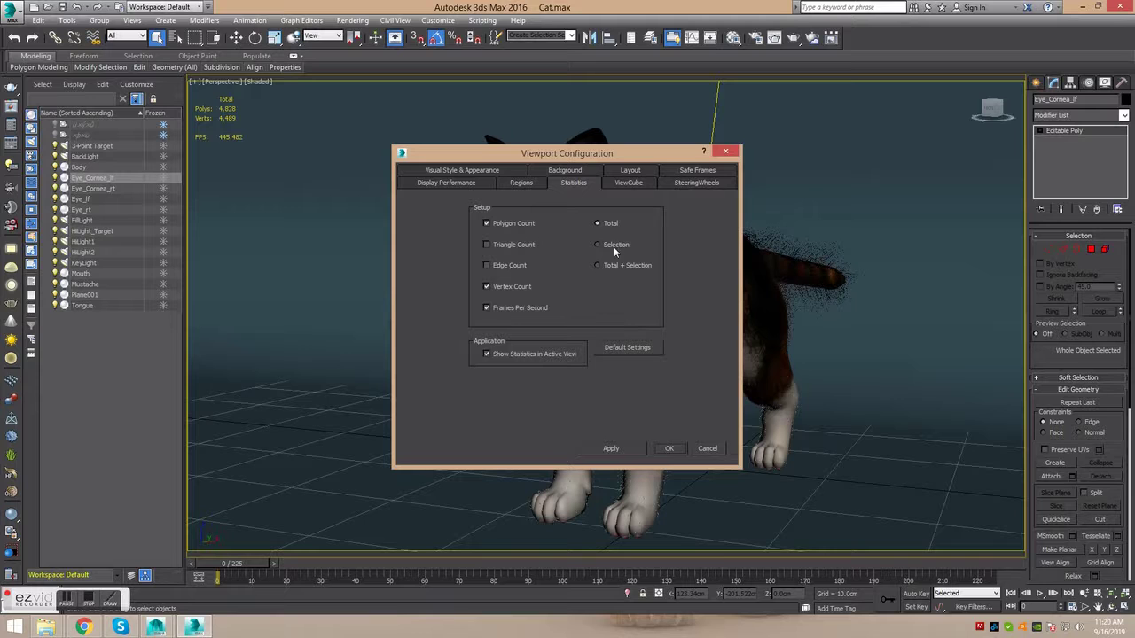
pyautogui.click(670, 449)
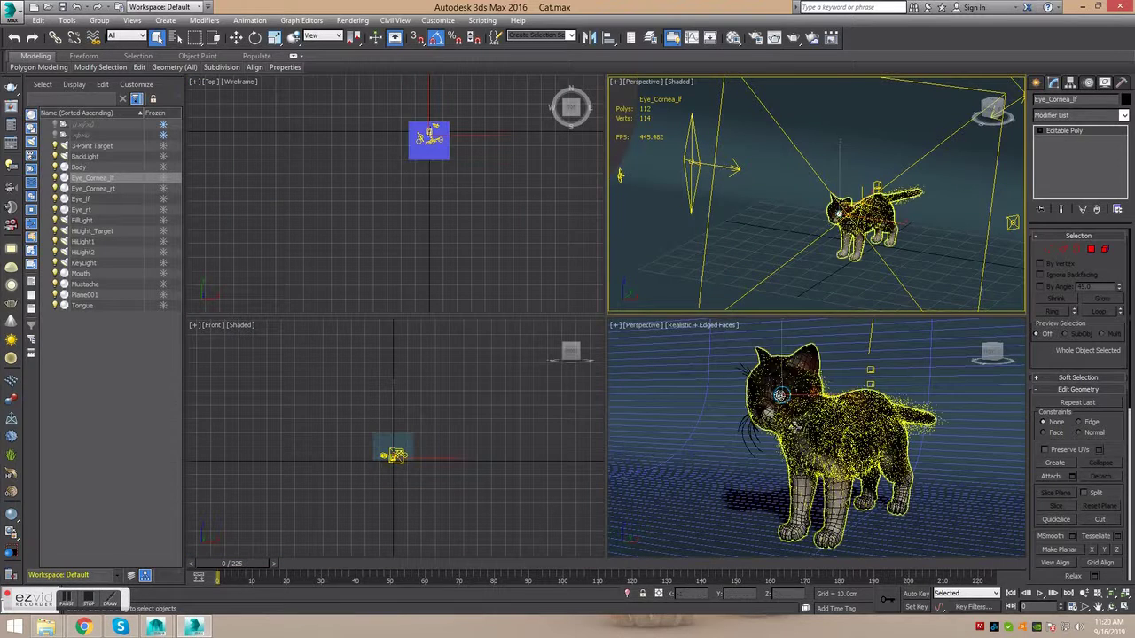
# - Maximize the perspective viewport with Alt+W, orbit closer, and select the Body mesh
pyautogui.hotkey('alt', 'w')
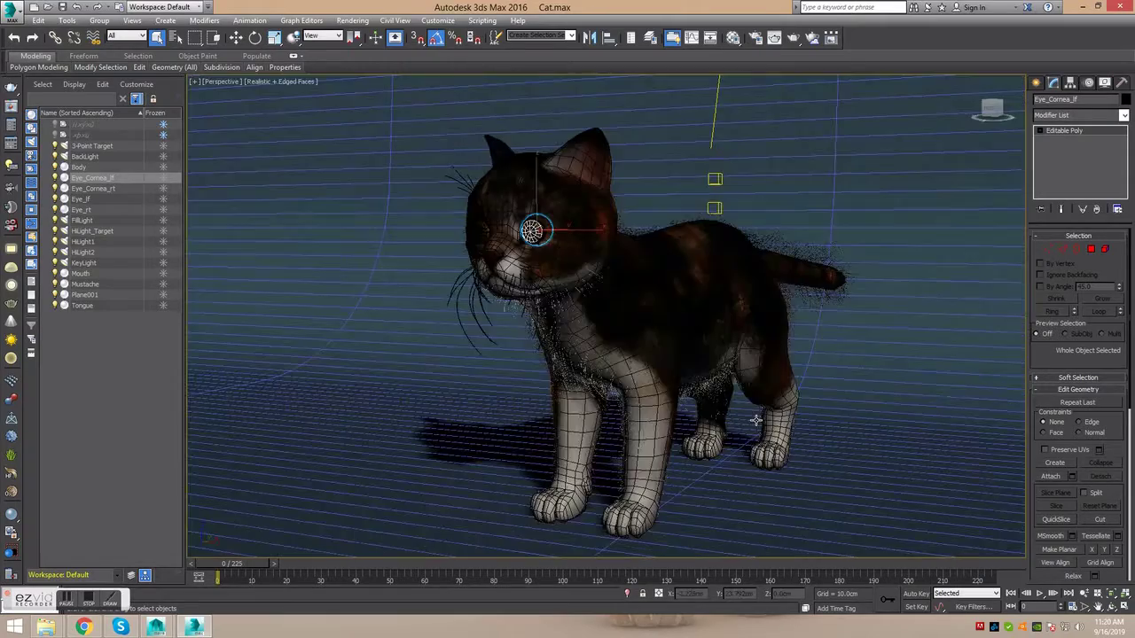
pyautogui.moveTo(505, 316)
pyautogui.keyDown('alt'); pyautogui.mouseDown(button='middle')
pyautogui.moveTo(533, 316)
pyautogui.moveTo(497, 266)
pyautogui.mouseUp(button='middle'); pyautogui.keyUp('alt')
pyautogui.click(284, 68)
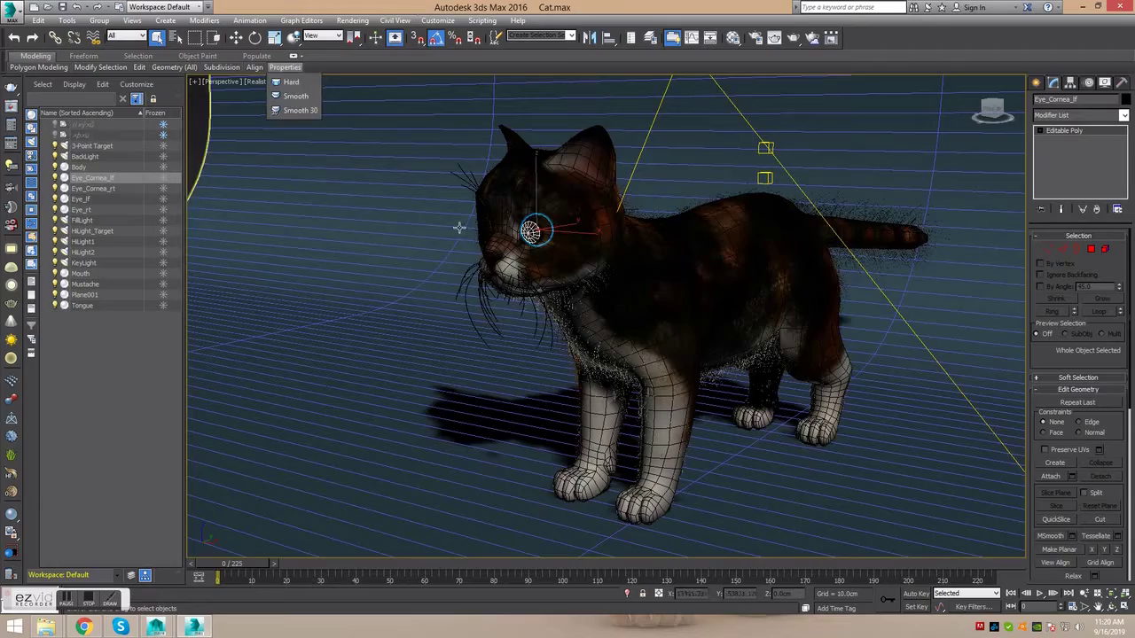
pyautogui.keyDown('alt'); pyautogui.moveTo(459, 228); pyautogui.dragTo(504, 337, button='middle'); pyautogui.keyUp('alt')
pyautogui.keyDown('alt'); pyautogui.moveTo(339, 249); pyautogui.dragTo(322, 257, button='middle'); pyautogui.keyUp('alt')
pyautogui.click(546, 202)
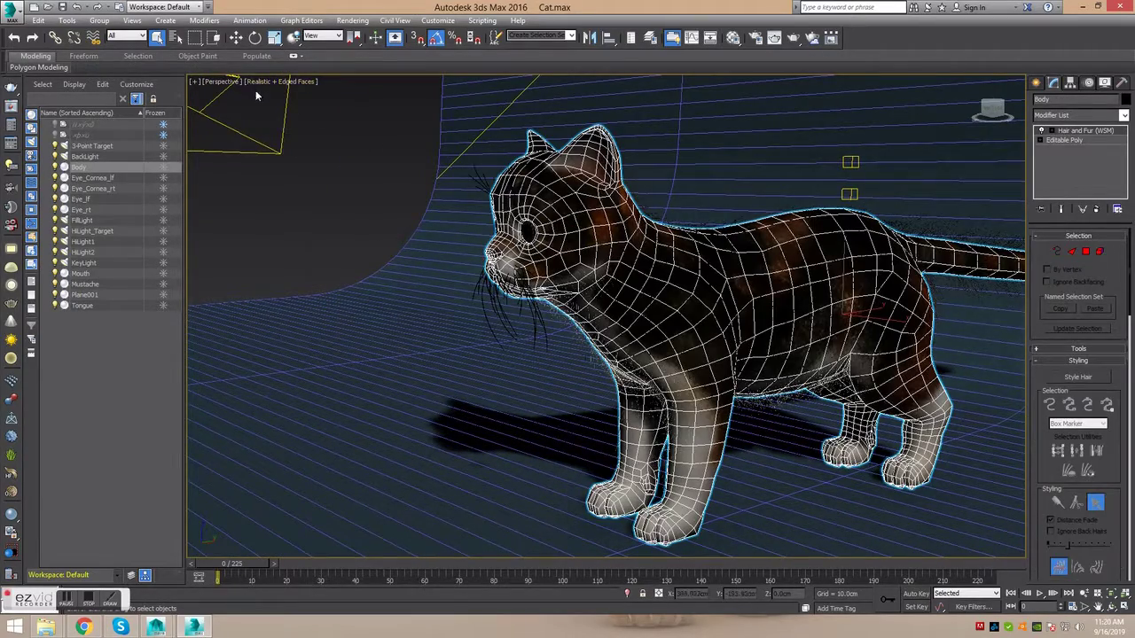
# - Enable triangle and edge counts in viewport Statistics, then reselect Body to read them
pyautogui.click(131, 19)
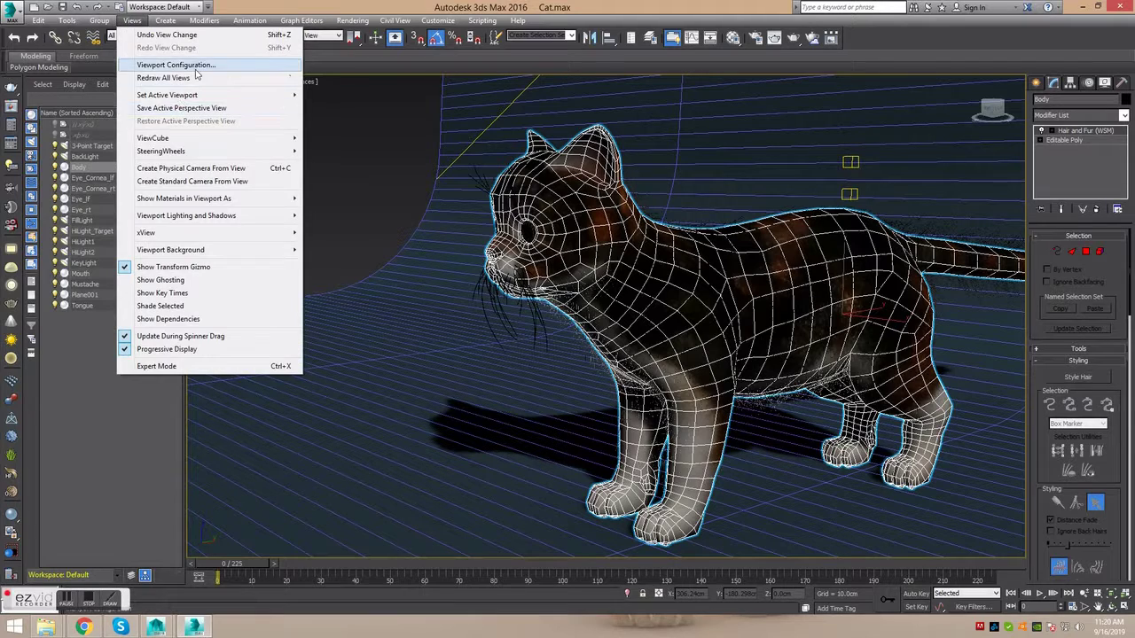
pyautogui.click(175, 65)
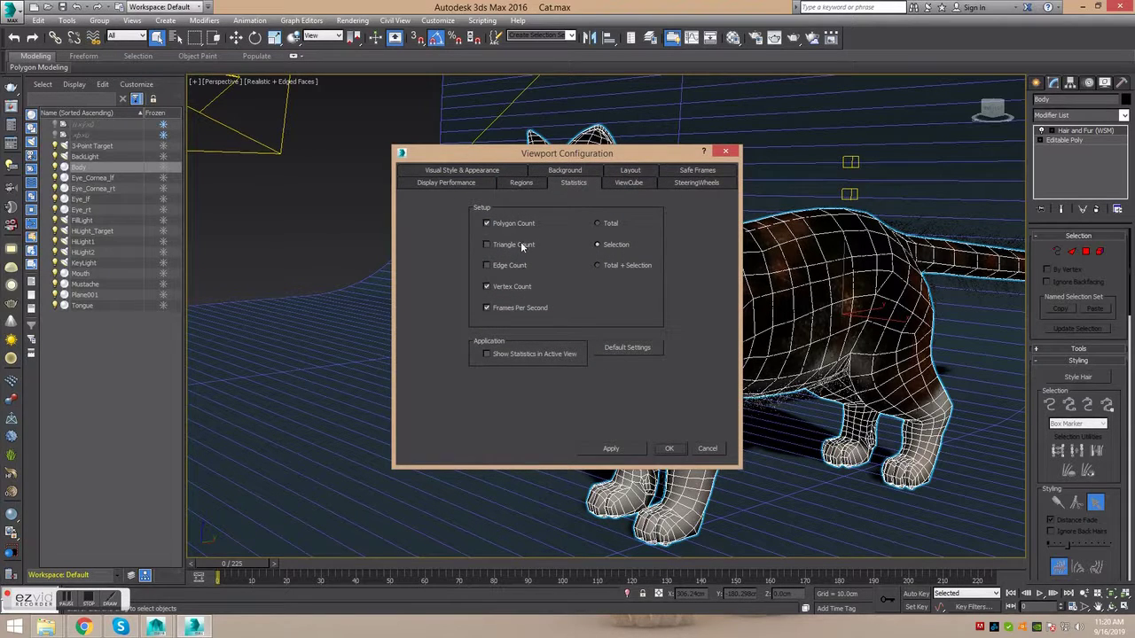
pyautogui.click(504, 266)
pyautogui.click(611, 449)
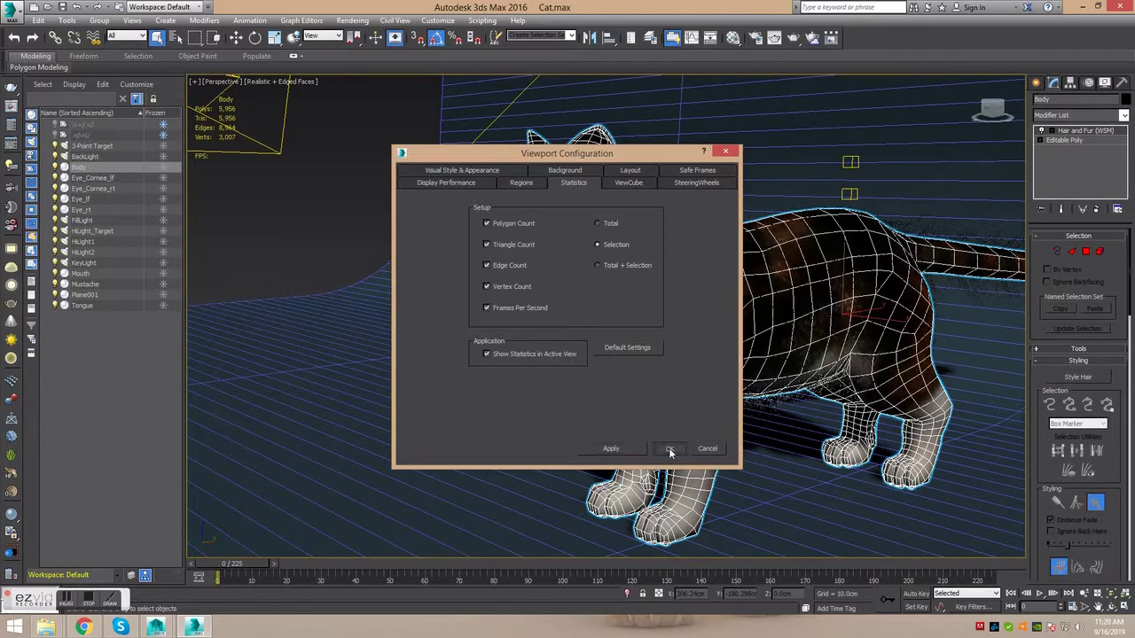
pyautogui.click(668, 449)
pyautogui.click(504, 238)
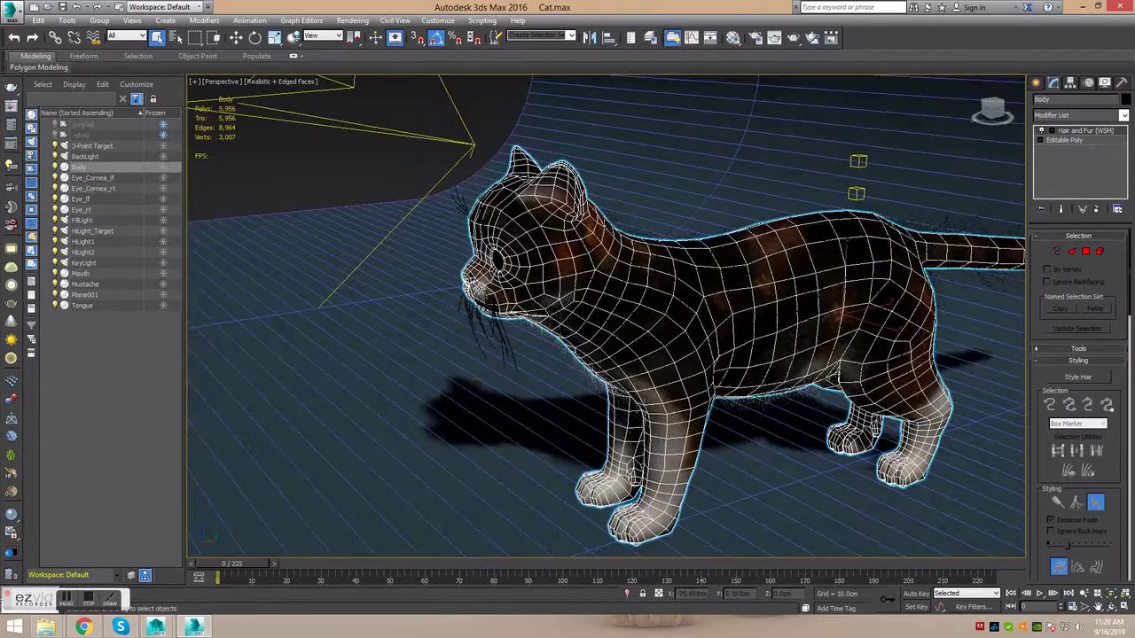
# - Turn off edged faces, select Eye_Cornea_lf, orbit around the head, and render with Shift+Q
pyautogui.keyDown('alt'); pyautogui.moveTo(504, 238); pyautogui.dragTo(532, 248, button='middle'); pyautogui.keyUp('alt')
pyautogui.press('F4')
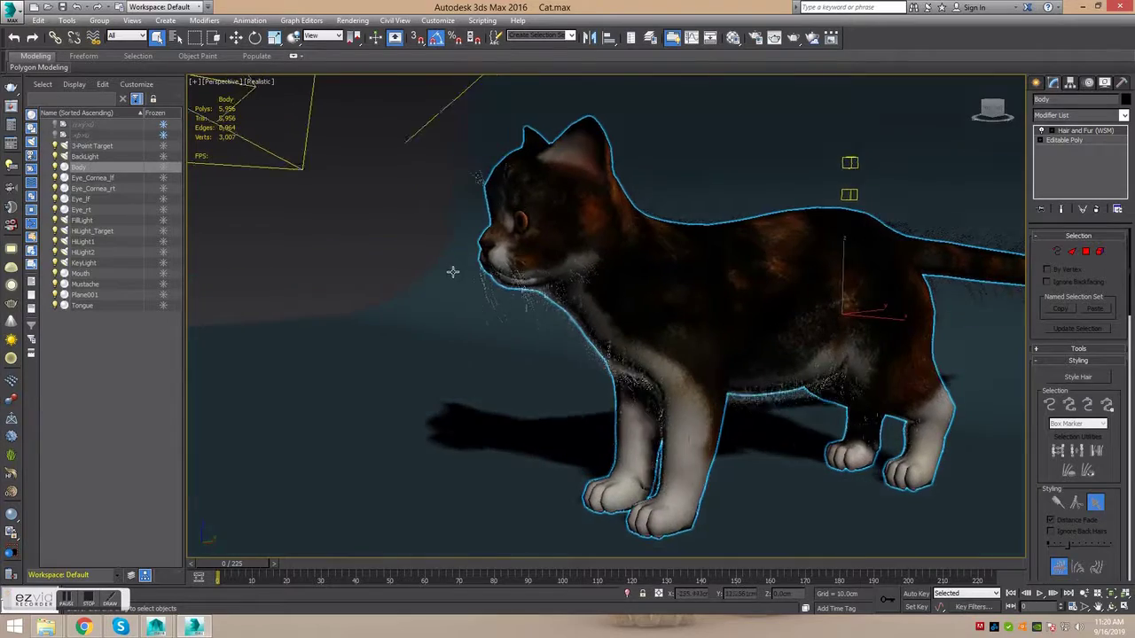
pyautogui.click(519, 241)
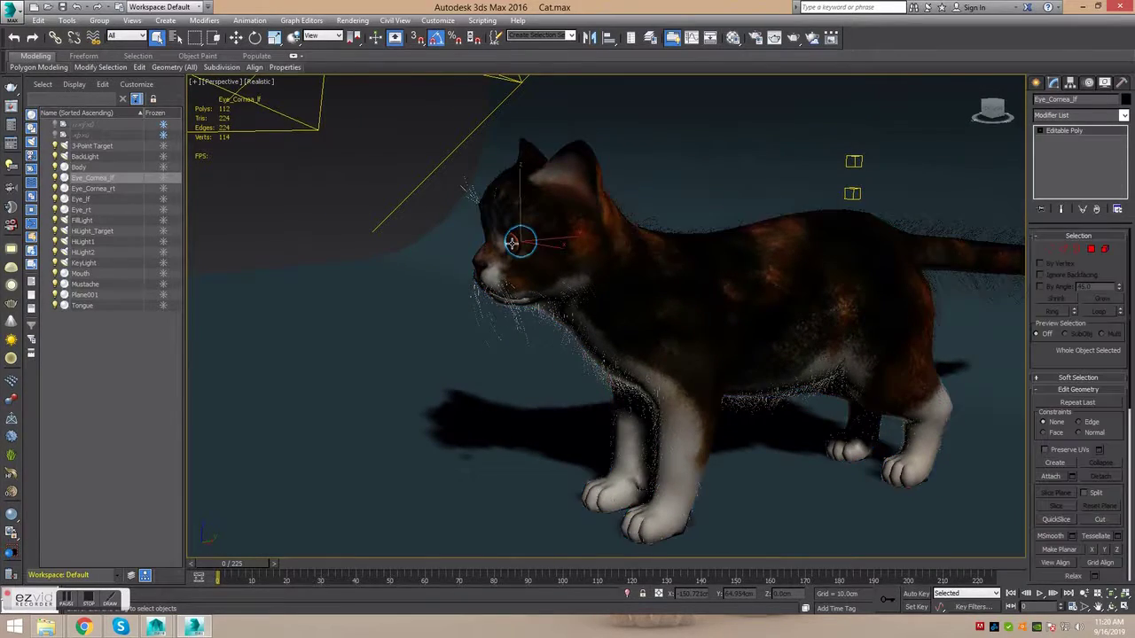
pyautogui.moveTo(392, 278)
pyautogui.keyDown('alt'); pyautogui.mouseDown(button='middle')
pyautogui.moveTo(438, 272)
pyautogui.moveTo(426, 275)
pyautogui.moveTo(511, 296)
pyautogui.mouseUp(button='middle'); pyautogui.keyUp('alt')
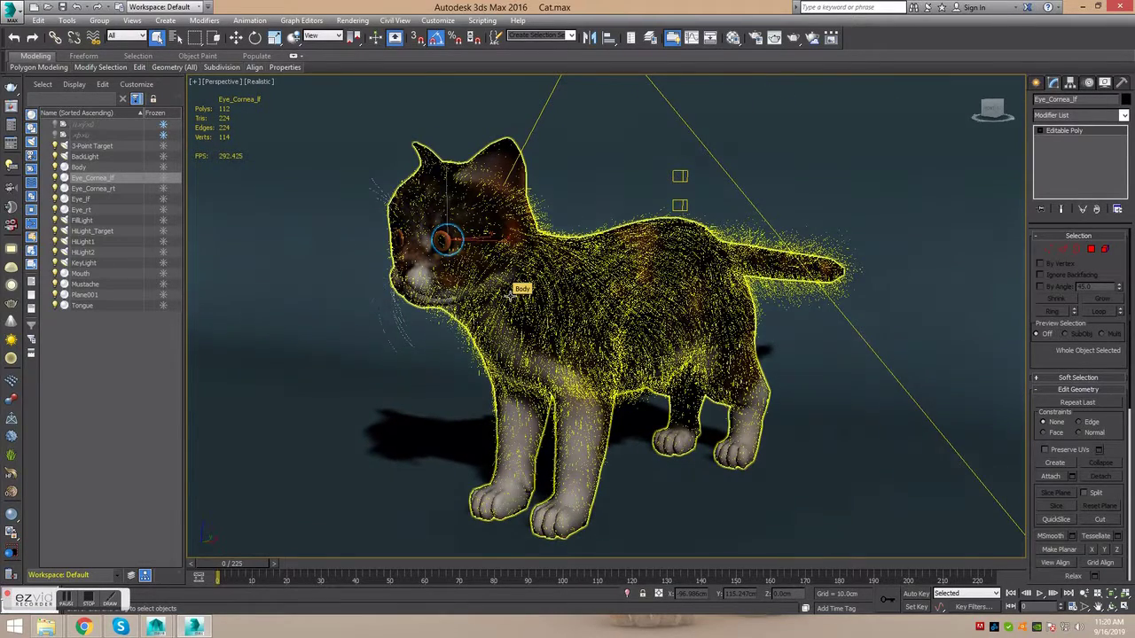
pyautogui.hotkey('shift', 'q')
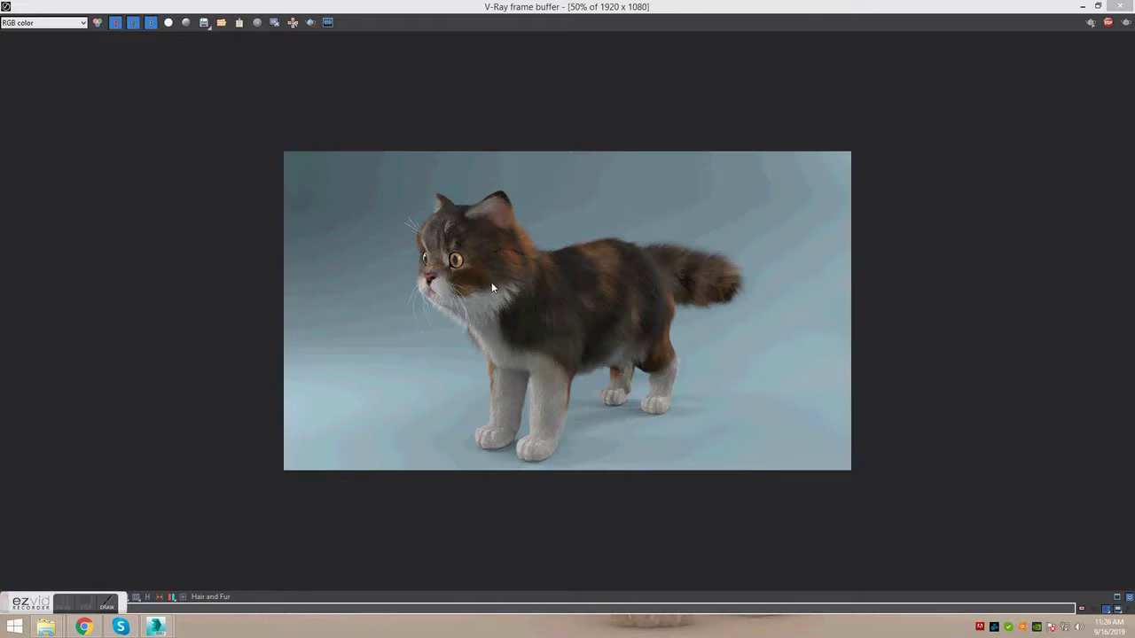
# - Zoom into the 1920 x 1080 V-Ray render to check it, then close the frame buffer
pyautogui.scroll(1, 492, 282)
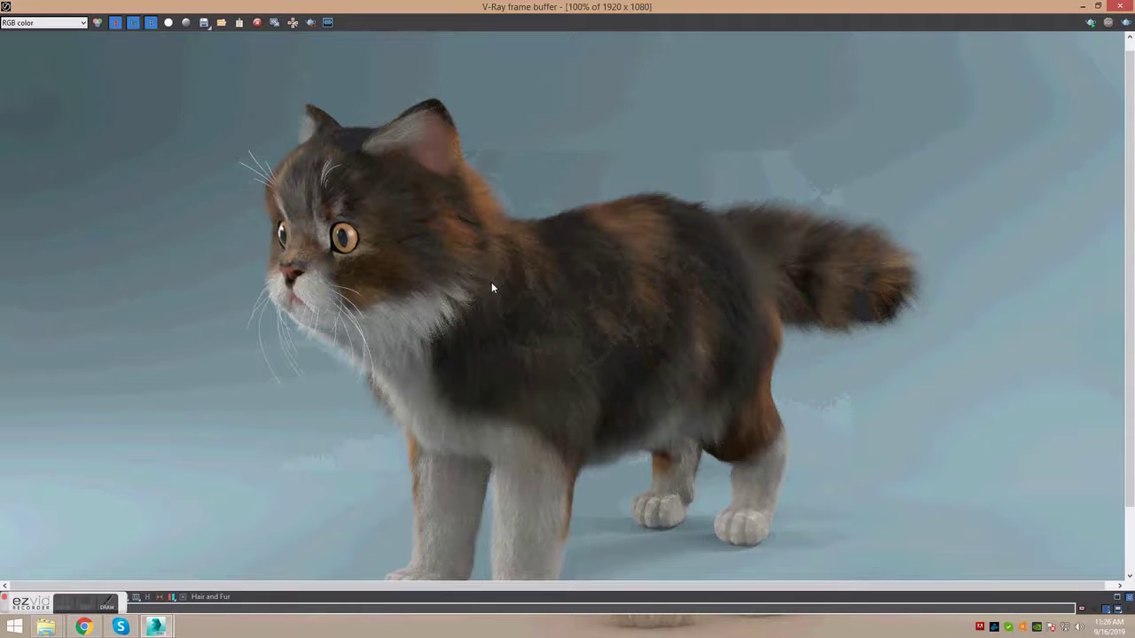
pyautogui.click(1123, 7)
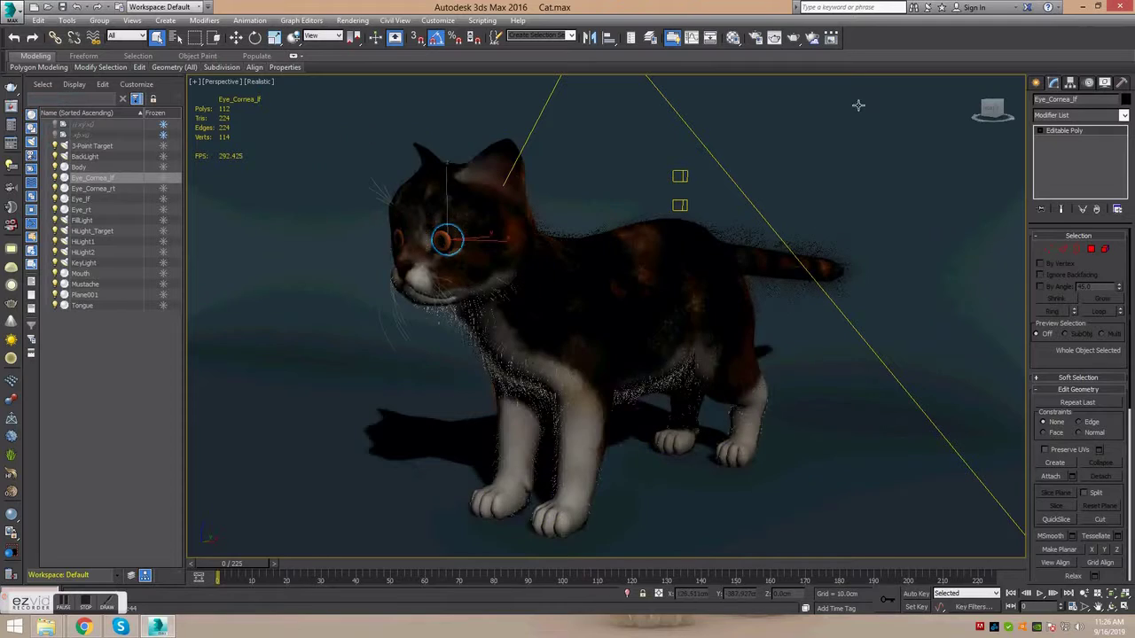
# - Orbit out to view the whole lighting setup and select the FillLight
pyautogui.click(1100, 608)
pyautogui.moveTo(627, 370)
pyautogui.mouseDown()
pyautogui.moveTo(591, 346)
pyautogui.moveTo(517, 345)
pyautogui.moveTo(587, 351)
pyautogui.mouseUp()
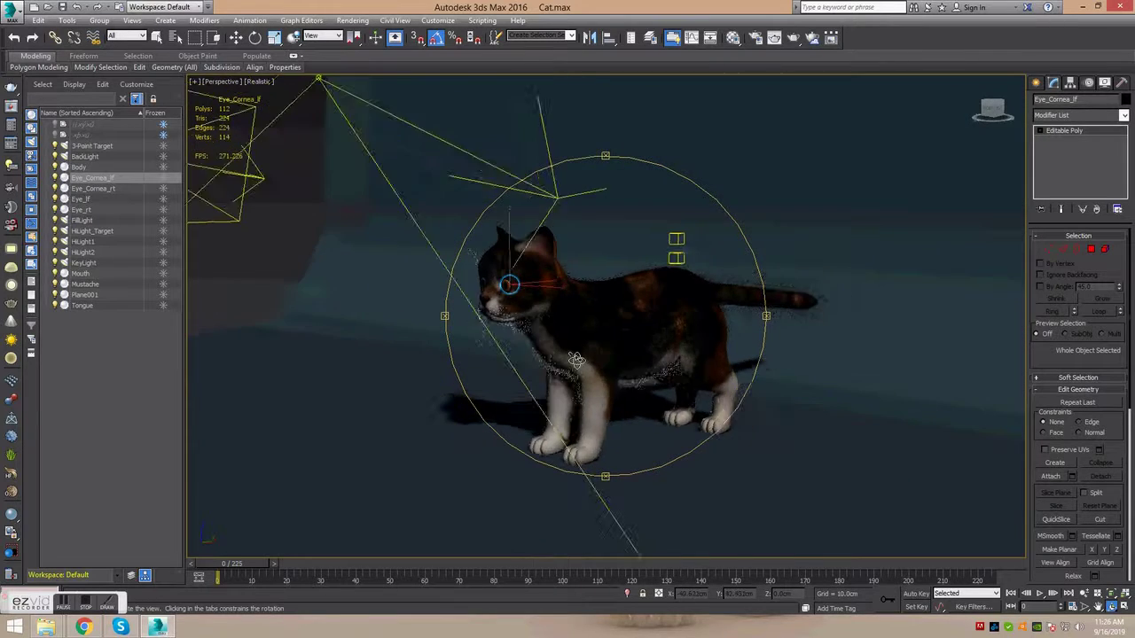
pyautogui.scroll(-5, 587, 351)
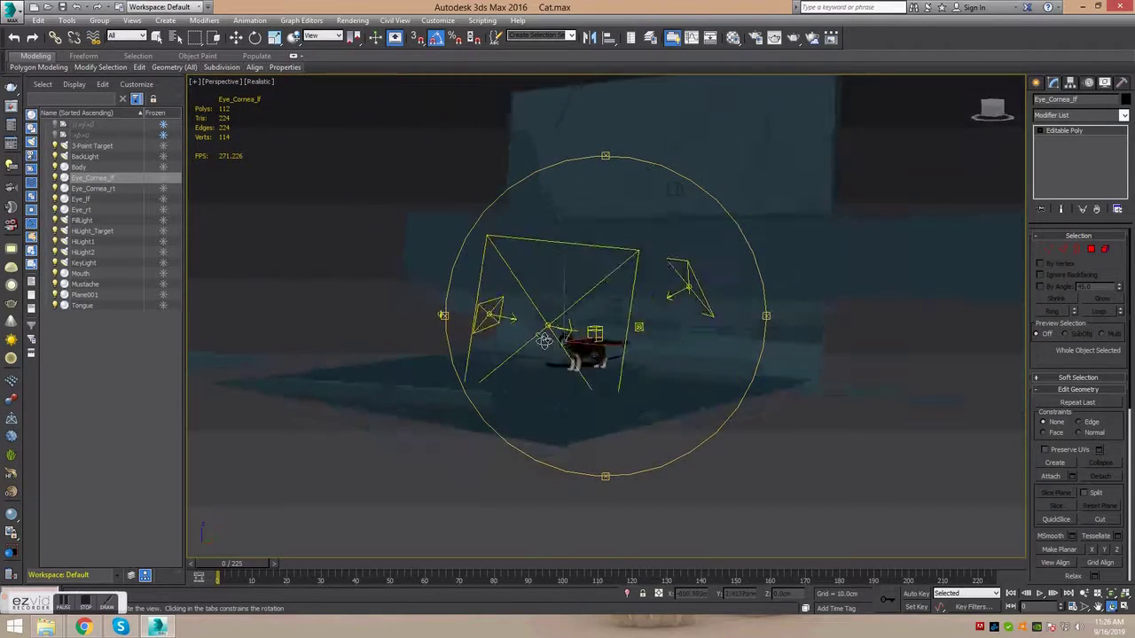
pyautogui.moveTo(587, 351); pyautogui.dragTo(496, 258)
pyautogui.rightClick(496, 258)
pyautogui.click(496, 259)
pyautogui.moveTo(434, 332)
pyautogui.keyDown('alt'); pyautogui.mouseDown(button='middle')
pyautogui.moveTo(554, 340)
pyautogui.moveTo(473, 347)
pyautogui.moveTo(539, 324)
pyautogui.moveTo(557, 332)
pyautogui.mouseUp(button='middle'); pyautogui.keyUp('alt')
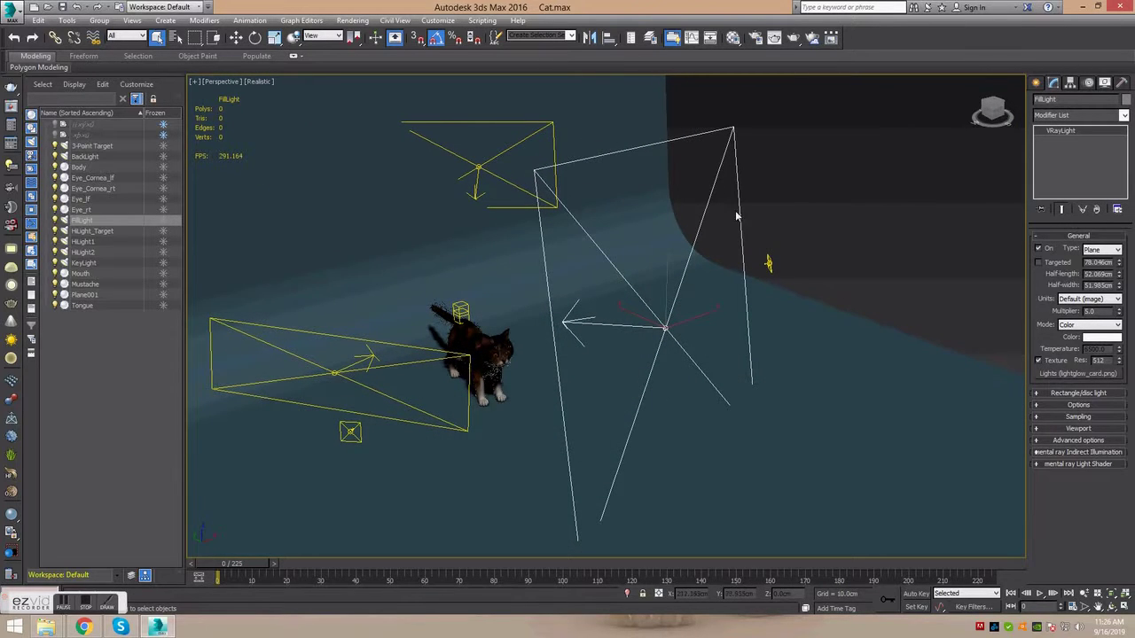
# - Select the Plane001 backdrop, KeyLight, HiLight1 and BackLight in turn to inspect them
pyautogui.click(345, 339)
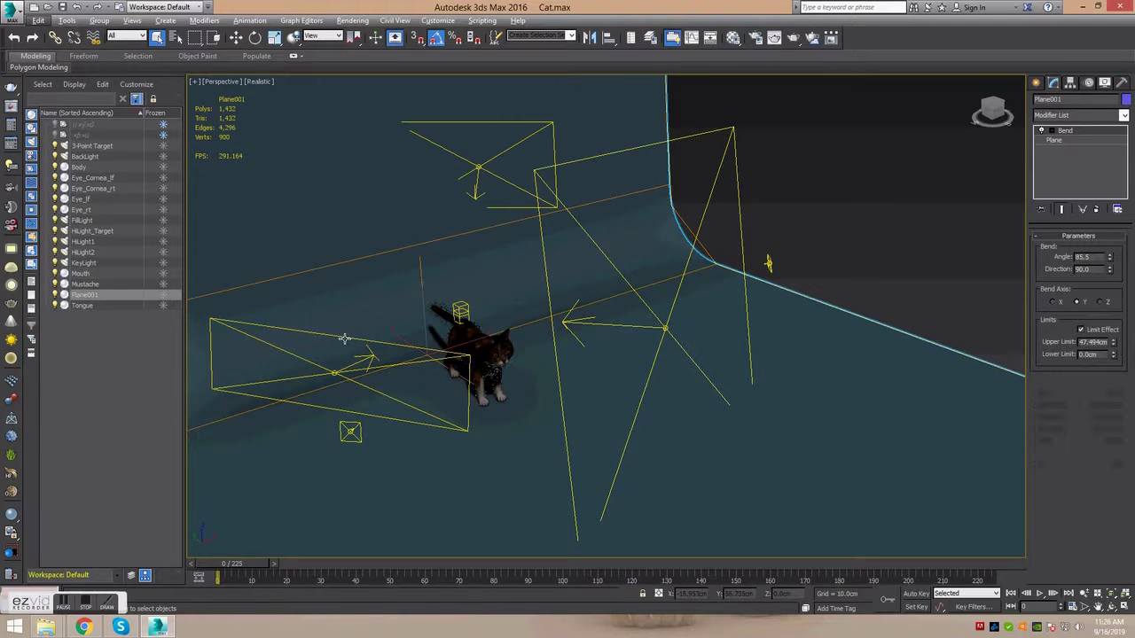
pyautogui.moveTo(361, 368)
pyautogui.keyDown('alt'); pyautogui.mouseDown(button='middle')
pyautogui.moveTo(515, 382)
pyautogui.moveTo(460, 400)
pyautogui.mouseUp(button='middle'); pyautogui.keyUp('alt')
pyautogui.click(559, 376)
pyautogui.click(550, 473)
pyautogui.moveTo(433, 449)
pyautogui.keyDown('alt'); pyautogui.mouseDown(button='middle')
pyautogui.moveTo(558, 355)
pyautogui.moveTo(458, 195)
pyautogui.mouseUp(button='middle'); pyautogui.keyUp('alt')
pyautogui.click(453, 192)
# - Orbit back to centre the cat and select its Body in side profile
pyautogui.scroll(-2, 506, 263)
pyautogui.scroll(-3, 499, 261)
pyautogui.scroll(-3, 514, 281)
pyautogui.scroll(-2, 532, 245)
pyautogui.scroll(1, 532, 248)
pyautogui.scroll(2, 524, 314)
pyautogui.scroll(3, 540, 322)
pyautogui.scroll(2, 515, 323)
pyautogui.moveTo(515, 322)
pyautogui.keyDown('alt'); pyautogui.mouseDown(button='middle')
pyautogui.moveTo(603, 203)
pyautogui.moveTo(573, 243)
pyautogui.mouseUp(button='middle'); pyautogui.keyUp('alt')
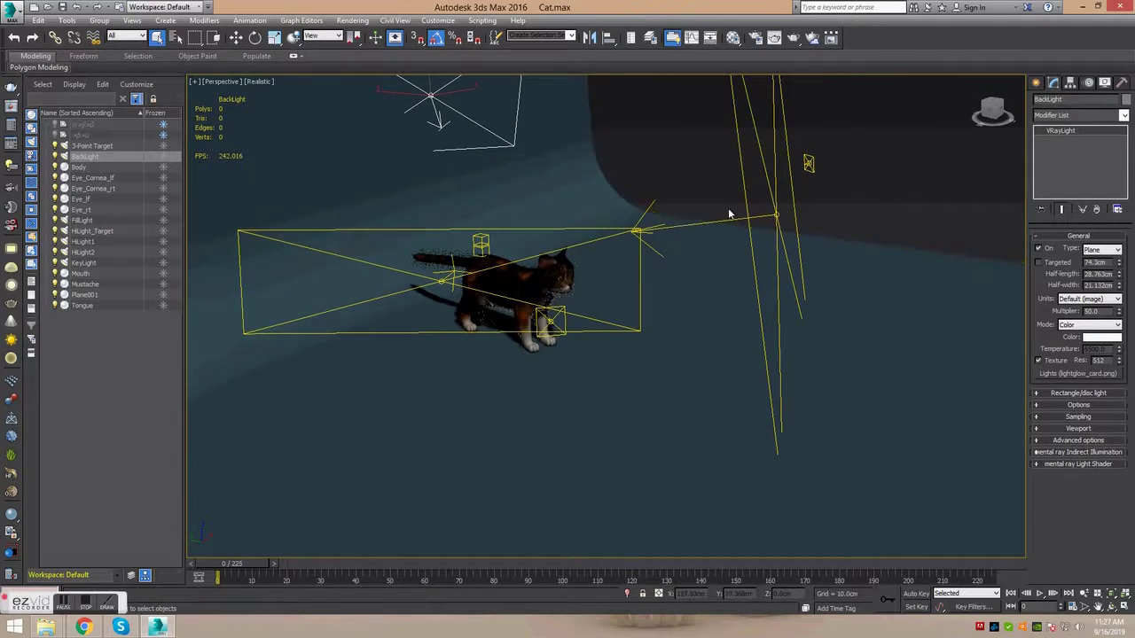
pyautogui.moveTo(497, 293)
pyautogui.keyDown('alt'); pyautogui.mouseDown(button='middle')
pyautogui.moveTo(436, 325)
pyautogui.moveTo(406, 284)
pyautogui.mouseUp(button='middle'); pyautogui.keyUp('alt')
pyautogui.keyDown('alt'); pyautogui.moveTo(328, 292); pyautogui.dragTo(503, 290, button='middle'); pyautogui.keyUp('alt')
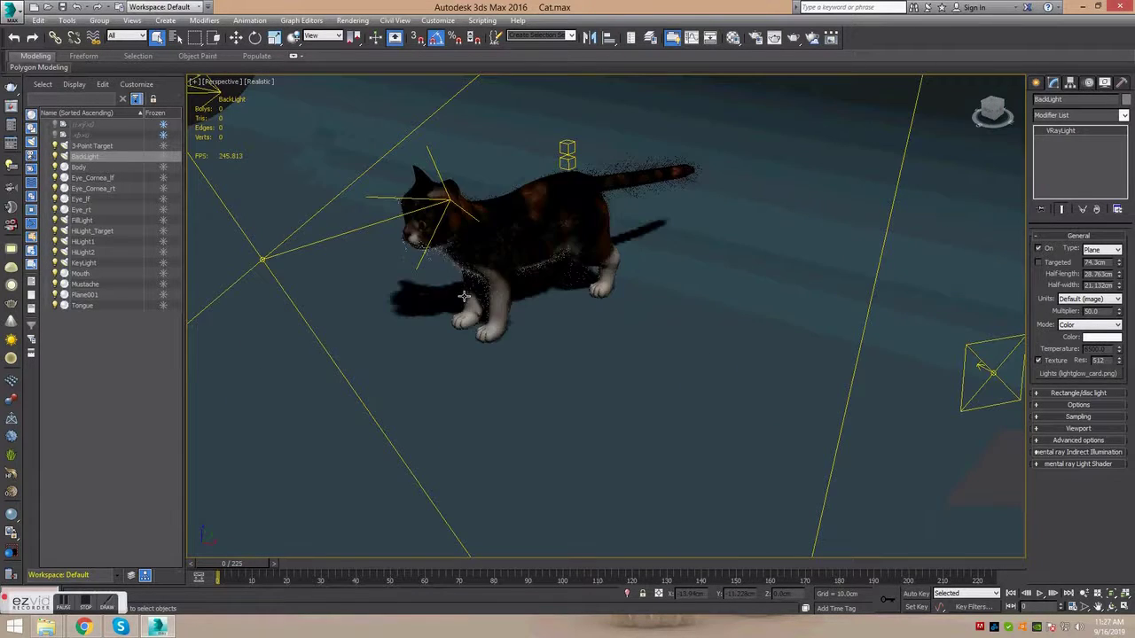
pyautogui.click(503, 290)
pyautogui.keyDown('alt'); pyautogui.moveTo(503, 290); pyautogui.dragTo(553, 118, button='middle'); pyautogui.keyUp('alt')
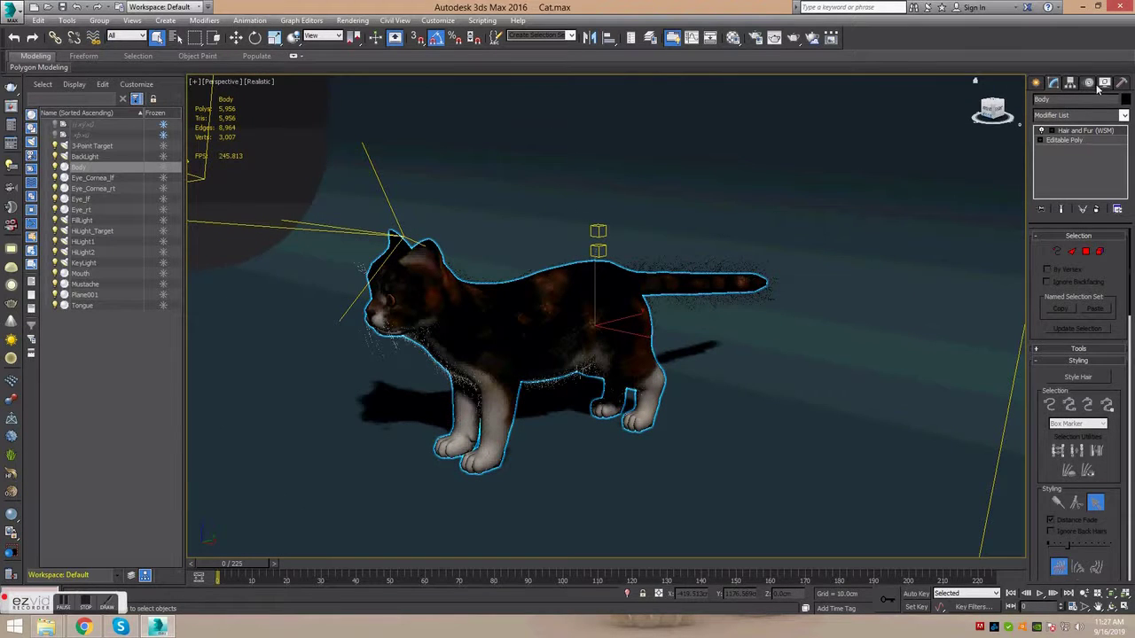
# - Hide all scene lights using the Display panel's Hide by Category Lights option
pyautogui.click(1089, 82)
pyautogui.click(1105, 82)
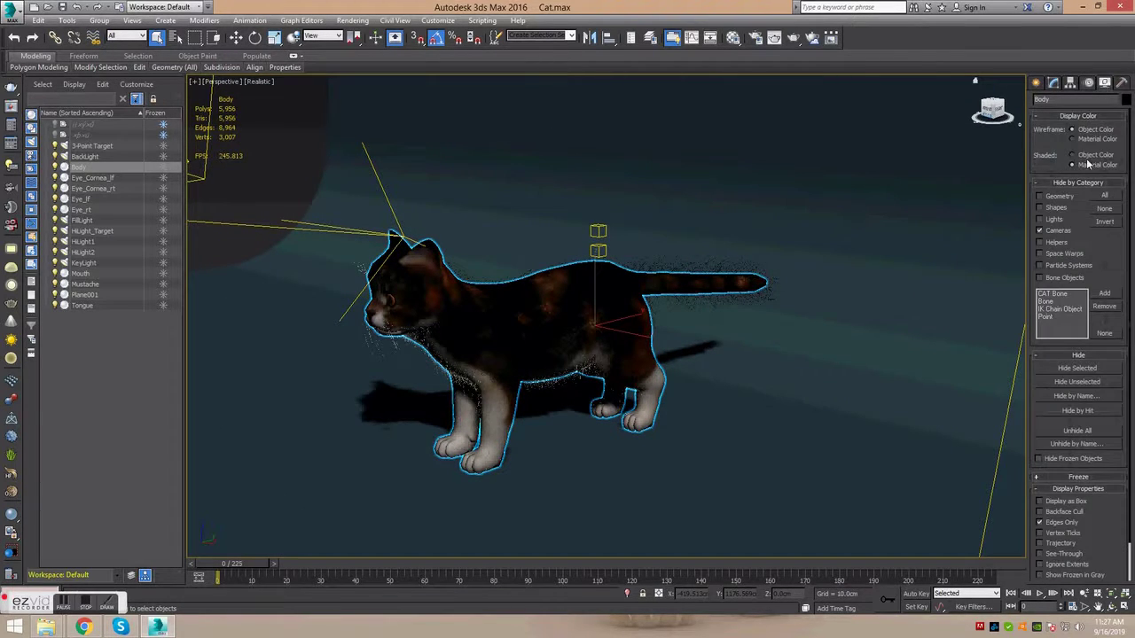
pyautogui.click(1059, 221)
pyautogui.keyDown('alt'); pyautogui.moveTo(470, 340); pyautogui.dragTo(482, 337, button='middle'); pyautogui.keyUp('alt')
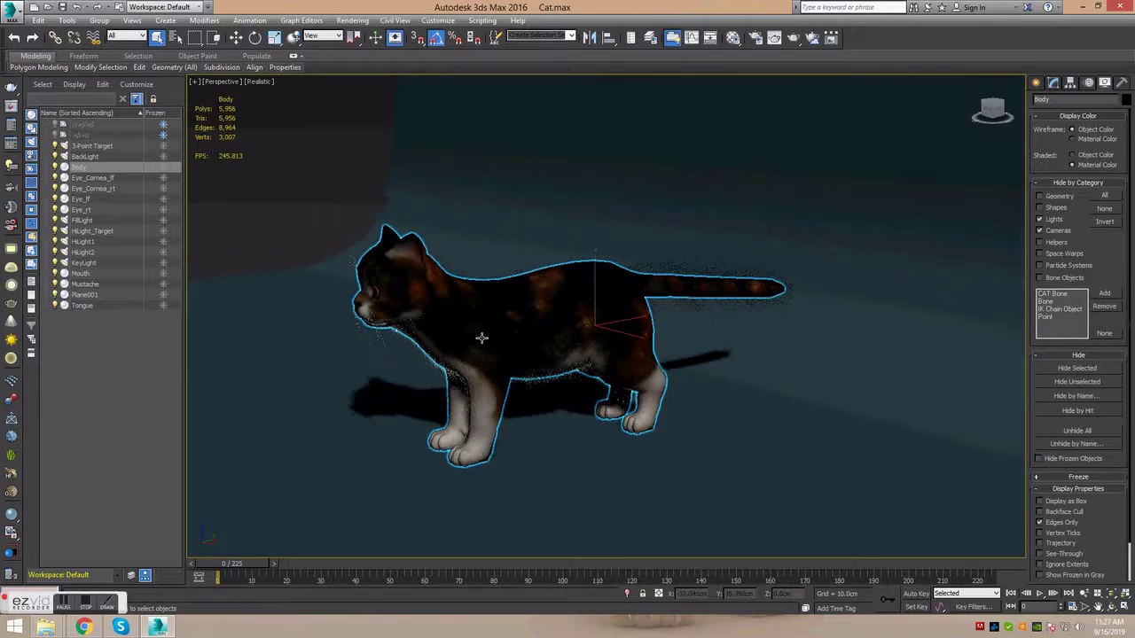
pyautogui.scroll(2, 494, 338)
pyautogui.scroll(-3, 483, 342)
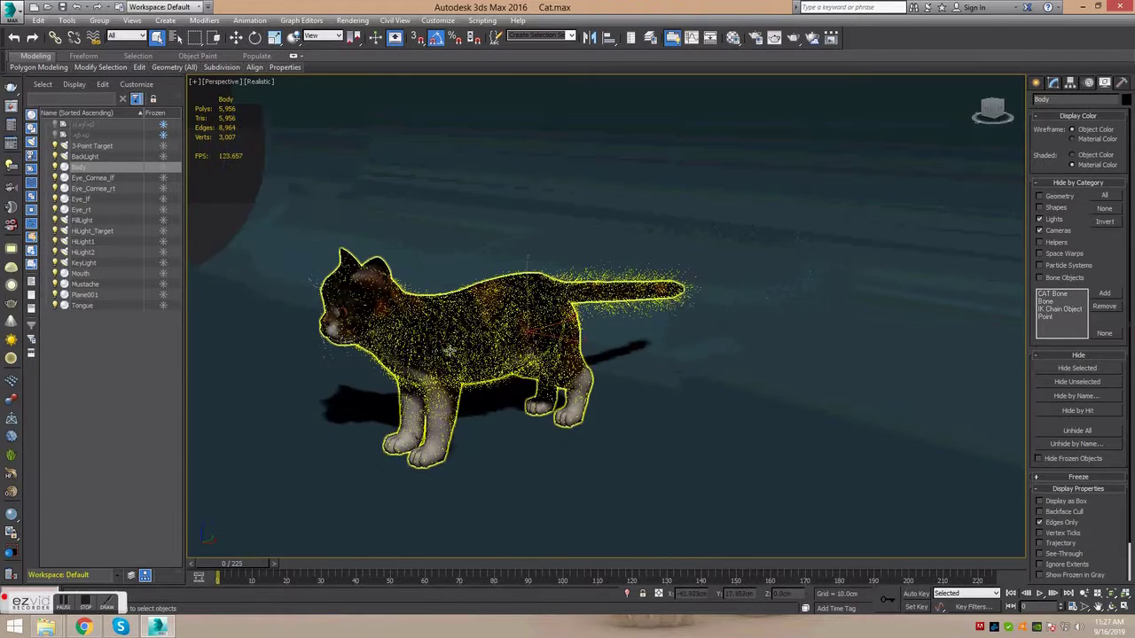
pyautogui.scroll(-3, 464, 350)
pyautogui.scroll(2, 463, 350)
pyautogui.scroll(2, 474, 341)
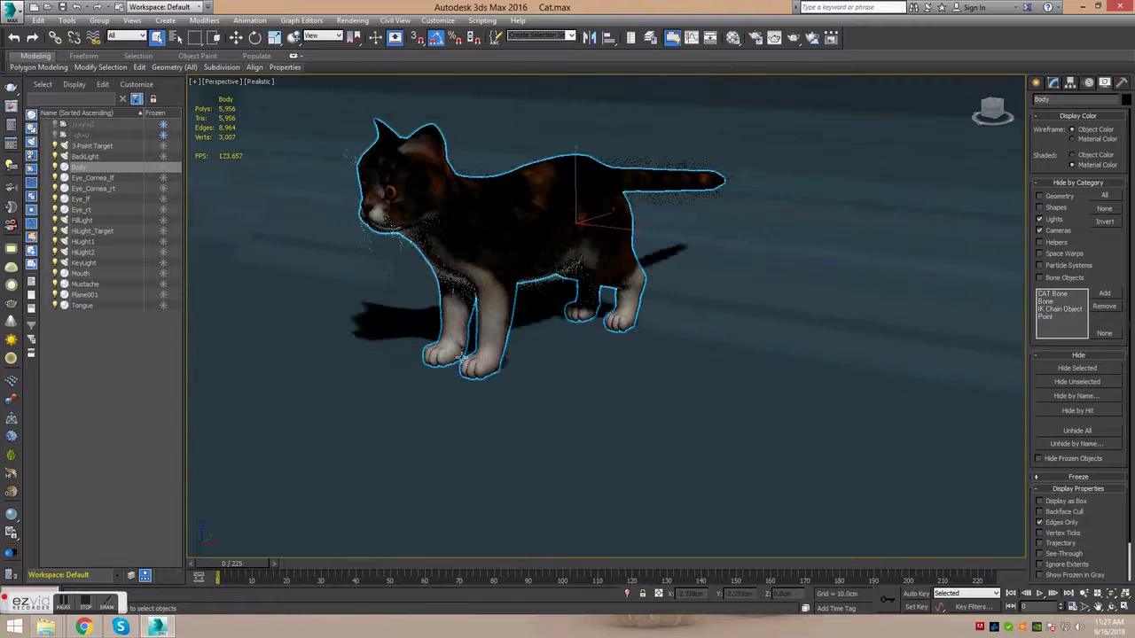
pyautogui.scroll(1, 489, 329)
pyautogui.keyDown('alt'); pyautogui.moveTo(489, 329); pyautogui.dragTo(501, 319, button='middle'); pyautogui.keyUp('alt')
# - Turn off the Hair and Fur display on the cat's body
pyautogui.click(1054, 83)
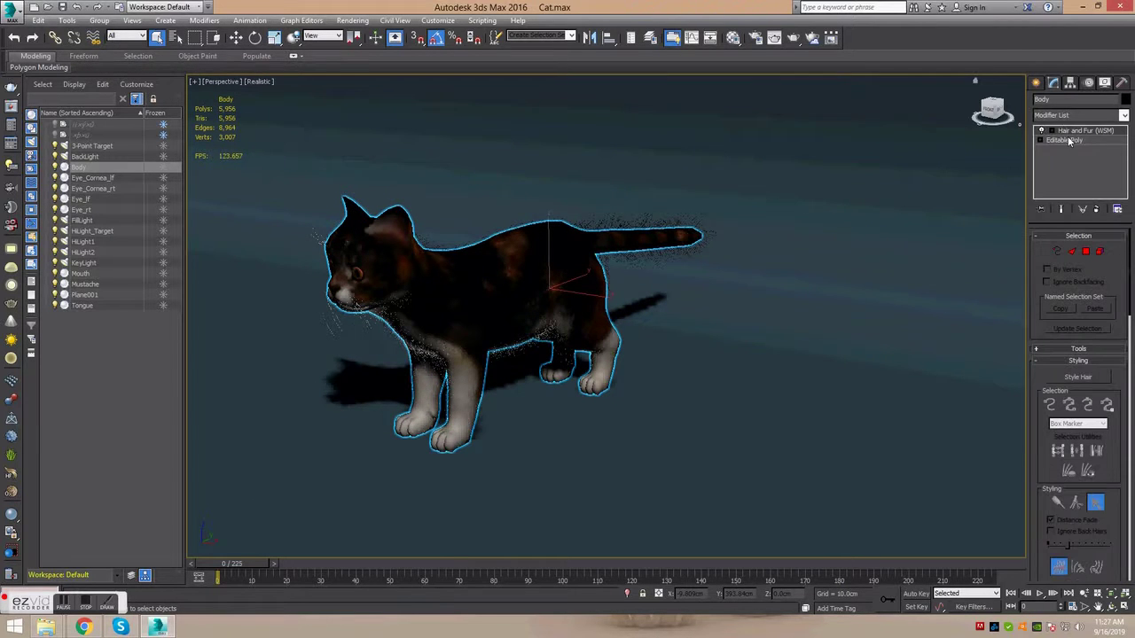
pyautogui.click(1042, 130)
pyautogui.moveTo(425, 293)
pyautogui.keyDown('alt'); pyautogui.mouseDown(button='middle')
pyautogui.moveTo(390, 302)
pyautogui.moveTo(391, 256)
pyautogui.moveTo(409, 315)
pyautogui.mouseUp(button='middle'); pyautogui.keyUp('alt')
# - Show edged faces over realistic shading with F4 and select the cat's whiskers
pyautogui.press('F4')
pyautogui.scroll(3, 409, 316)
pyautogui.scroll(2, 417, 306)
pyautogui.click(430, 293)
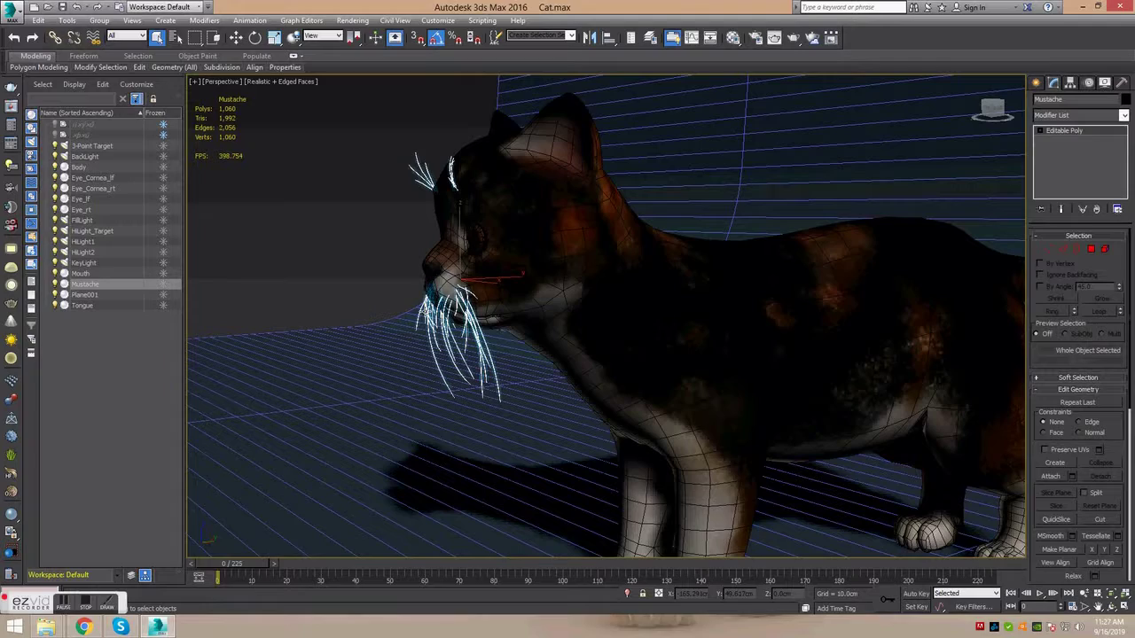
pyautogui.moveTo(430, 293)
pyautogui.keyDown('alt'); pyautogui.mouseDown(button='middle')
pyautogui.moveTo(374, 201)
pyautogui.moveTo(474, 317)
pyautogui.moveTo(456, 317)
pyautogui.moveTo(529, 337)
pyautogui.mouseUp(button='middle'); pyautogui.keyUp('alt')
# - Deselect the whiskers, switch to the TurboSquid cat page in Chrome, and spin the 360 view
pyautogui.click(374, 201)
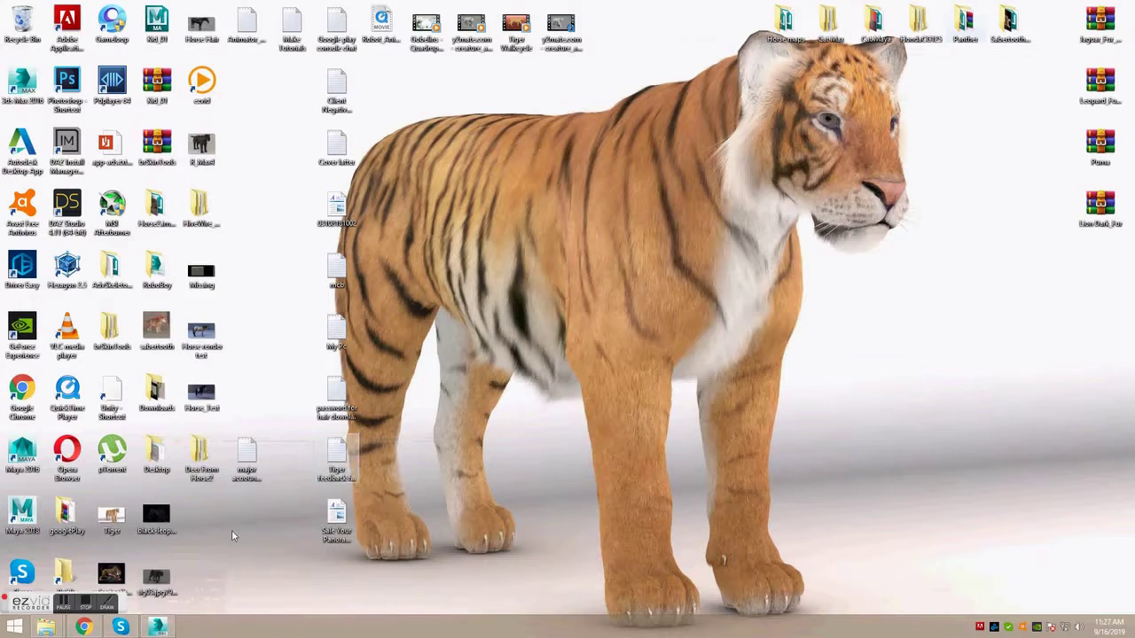
pyautogui.click(84, 627)
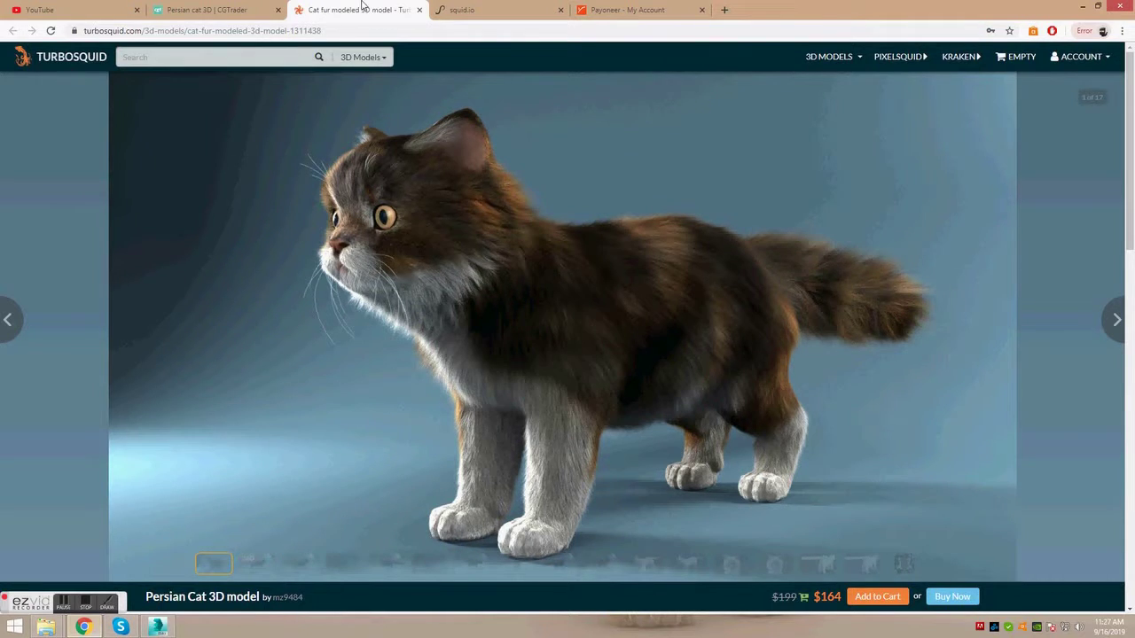
pyautogui.scroll(-1, 361, 460)
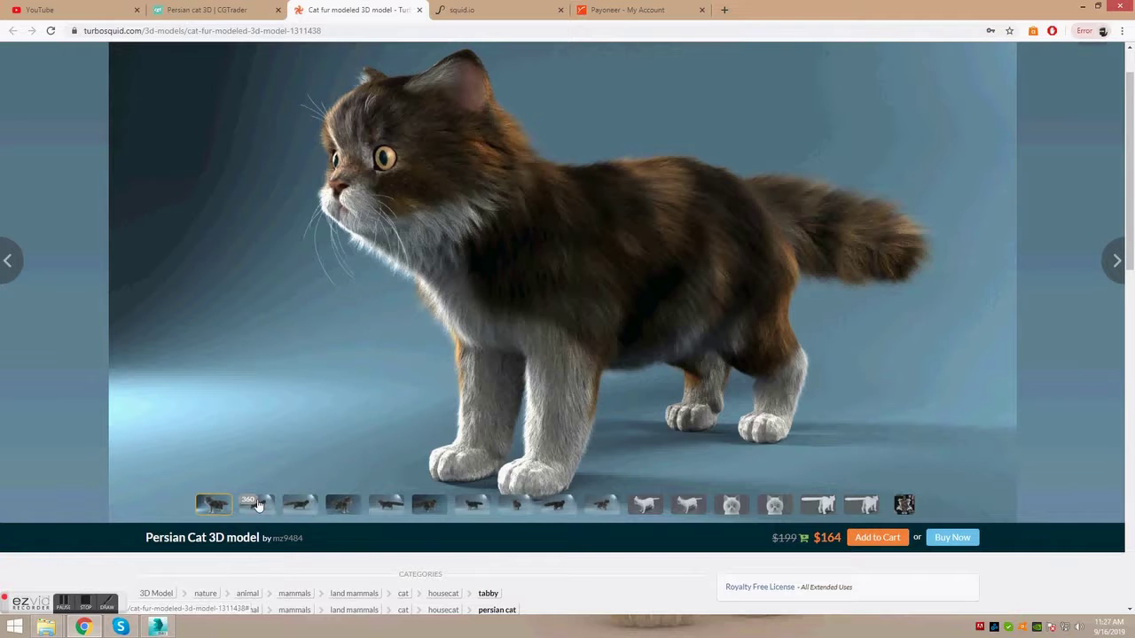
pyautogui.click(257, 505)
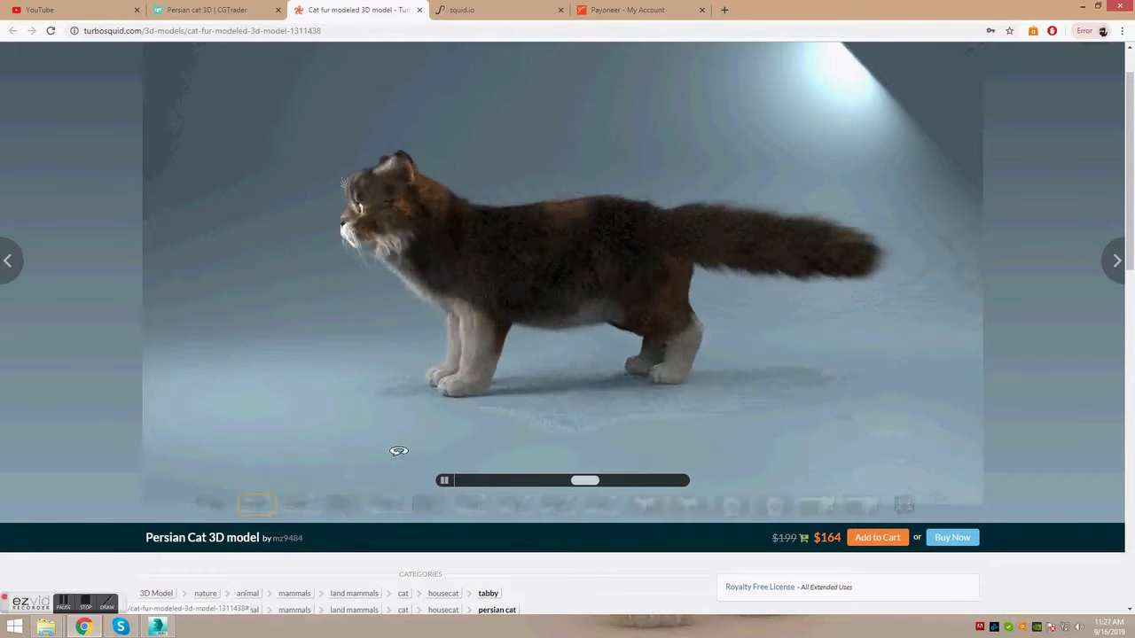
pyautogui.moveTo(854, 385)
pyautogui.mouseDown()
pyautogui.moveTo(498, 273)
pyautogui.moveTo(128, 270)
pyautogui.moveTo(380, 281)
pyautogui.mouseUp()
# - Browse the gallery's rendered side, front three-quarter and rear views of the cat
pyautogui.click(299, 505)
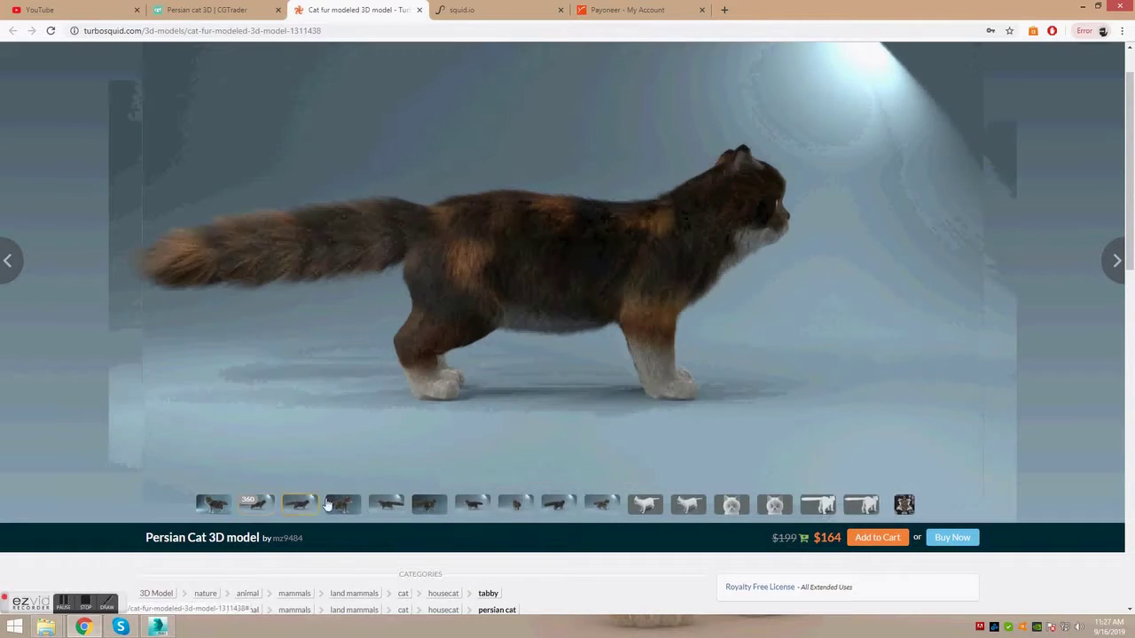
pyautogui.click(345, 505)
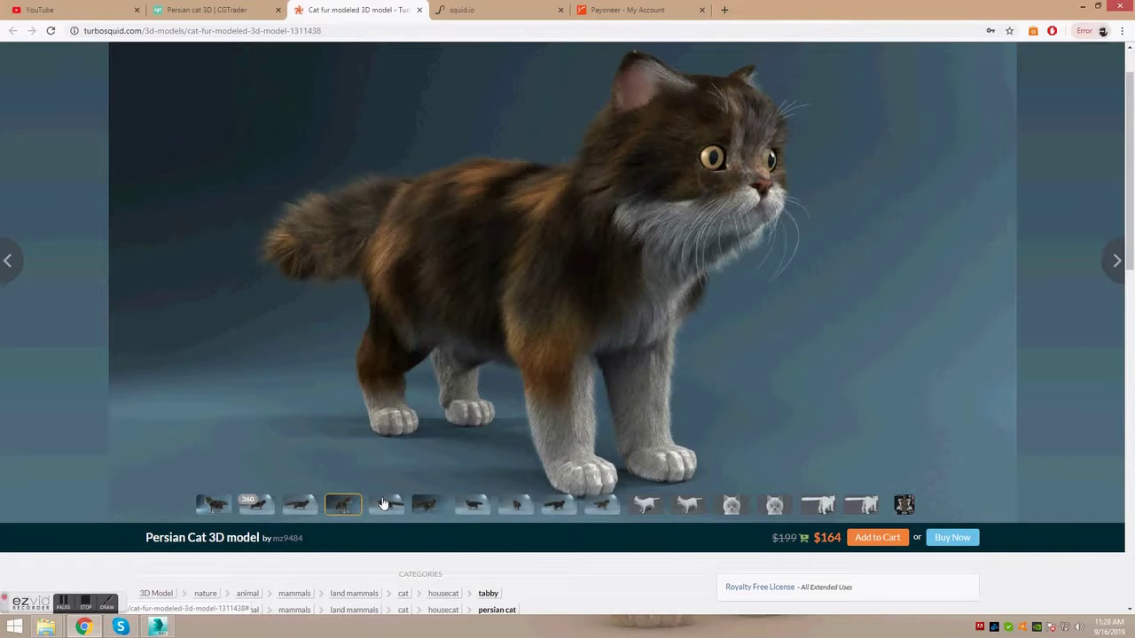
pyautogui.click(383, 504)
pyautogui.click(431, 506)
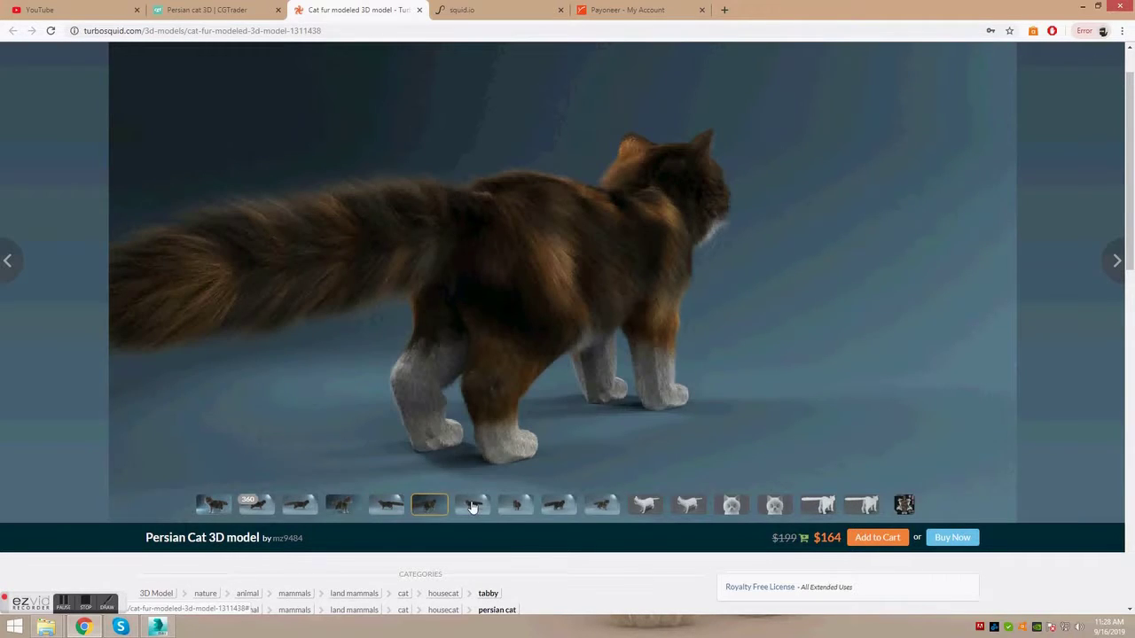
pyautogui.click(473, 505)
pyautogui.click(519, 507)
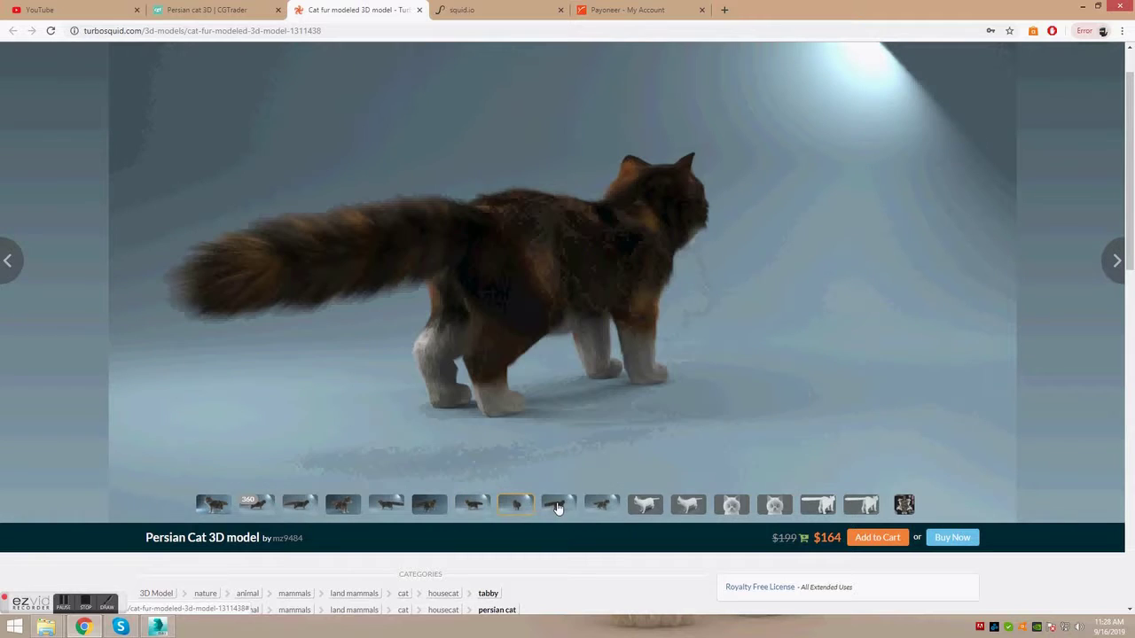
# - View the wireframe gallery images: three-quarter, front face and rear with tail
pyautogui.click(645, 506)
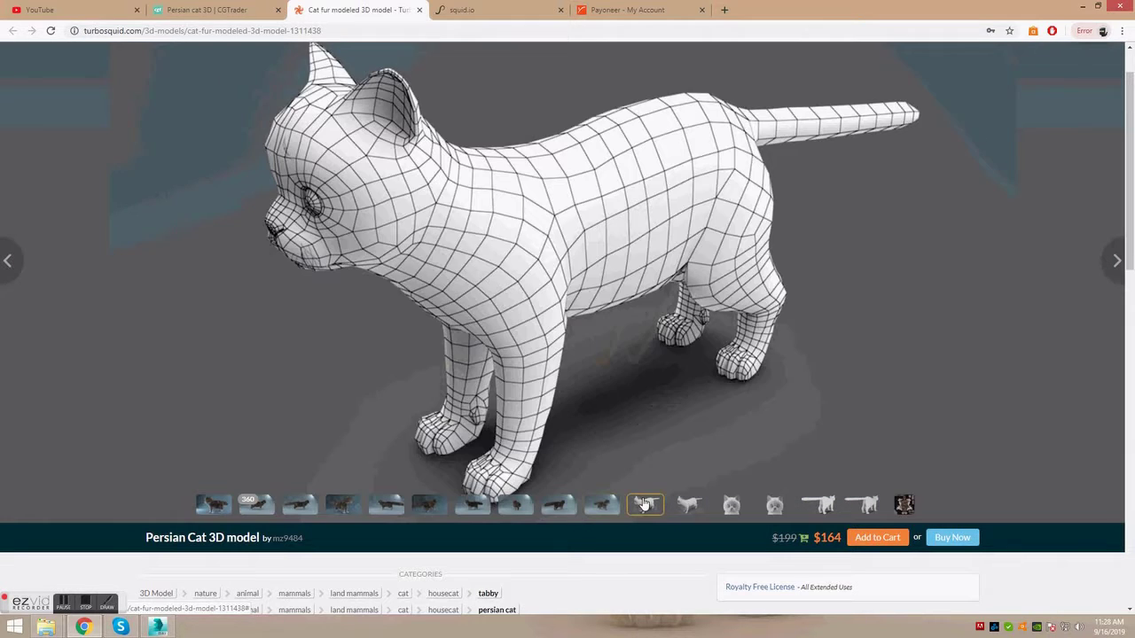
pyautogui.click(681, 505)
pyautogui.click(735, 507)
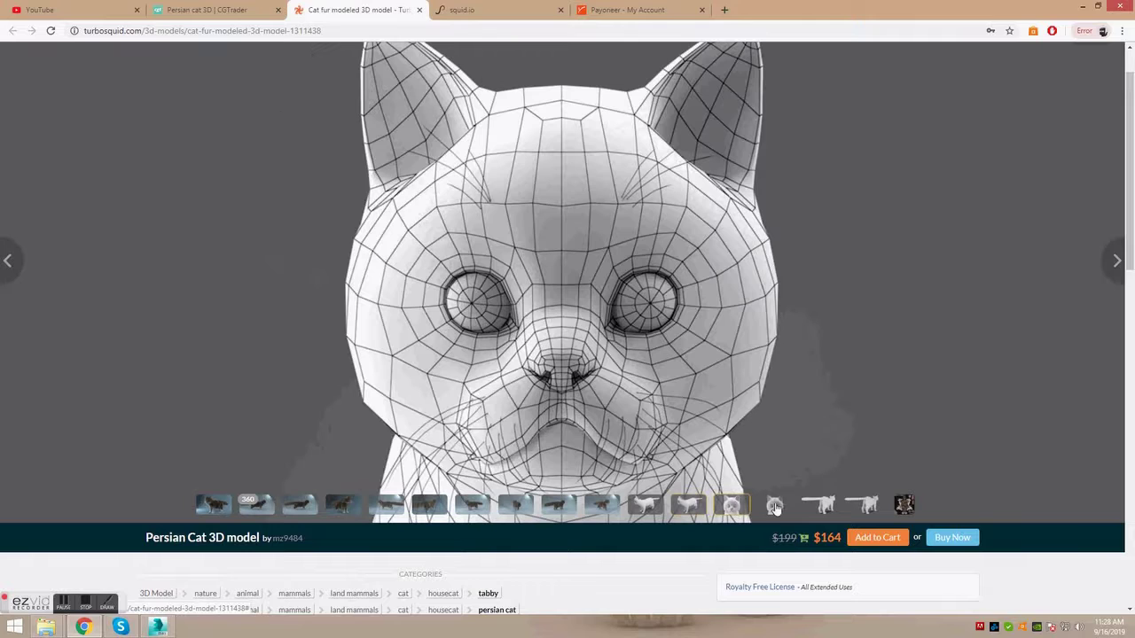
pyautogui.click(827, 507)
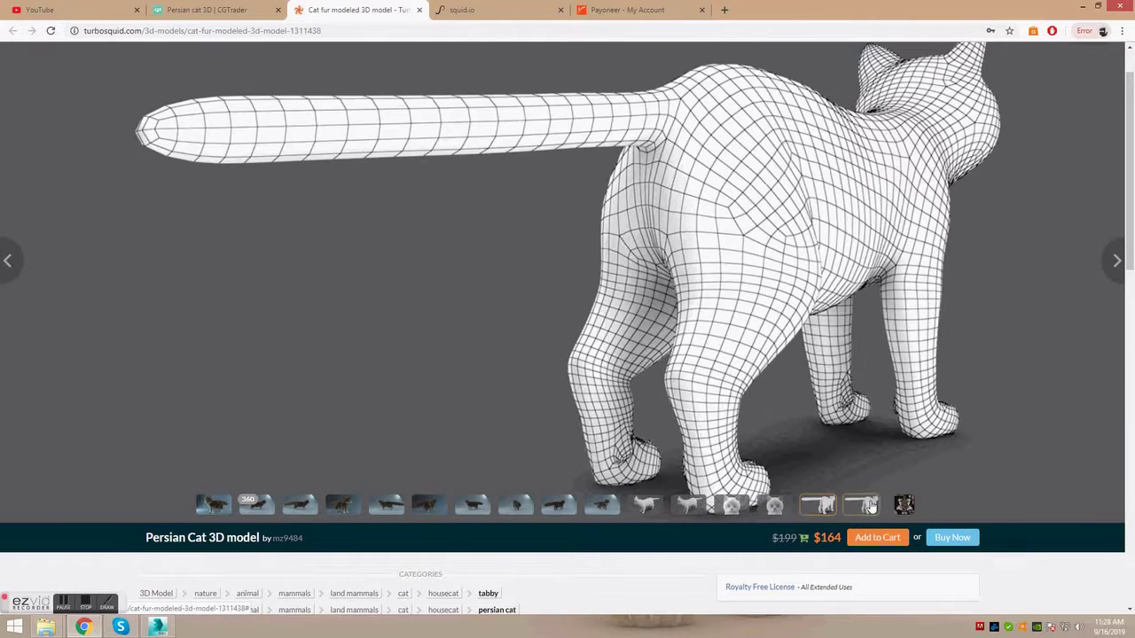
# - Show the UV texture map image and read down through description, specifications and related products
pyautogui.click(911, 505)
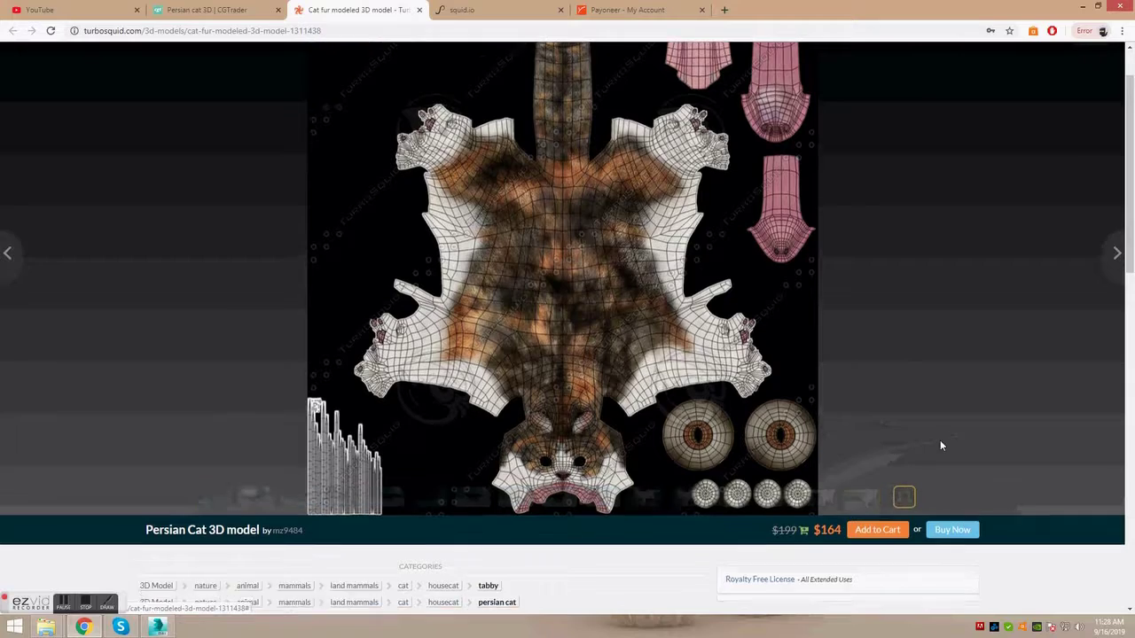
pyautogui.scroll(-2, 940, 440)
pyautogui.scroll(-1, 674, 484)
pyautogui.scroll(-1, 674, 484)
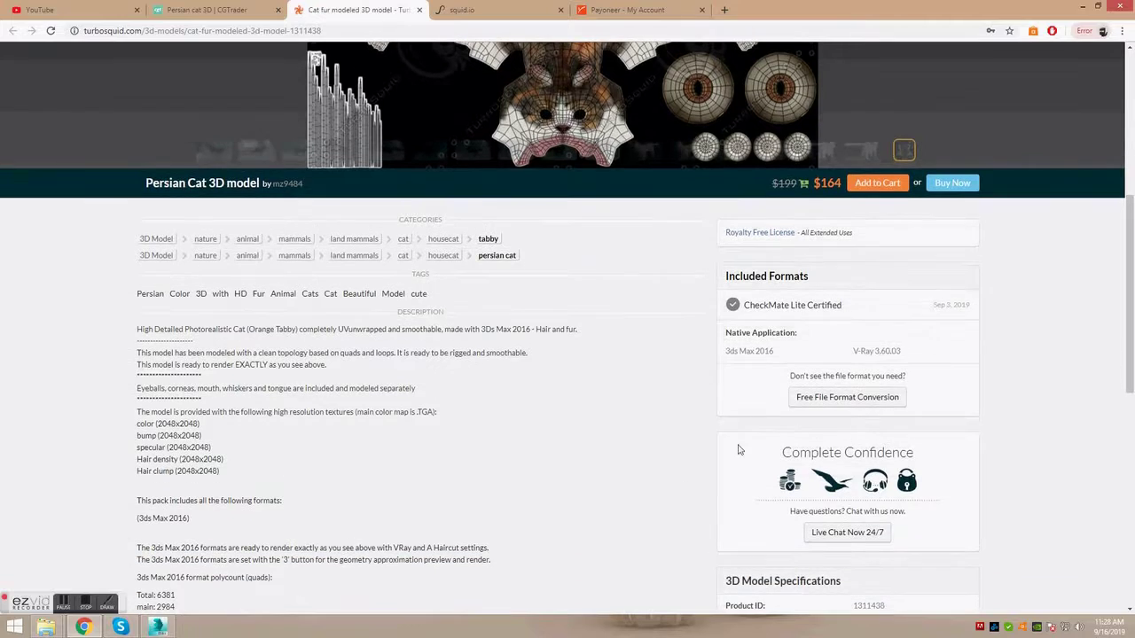
pyautogui.scroll(-3, 709, 435)
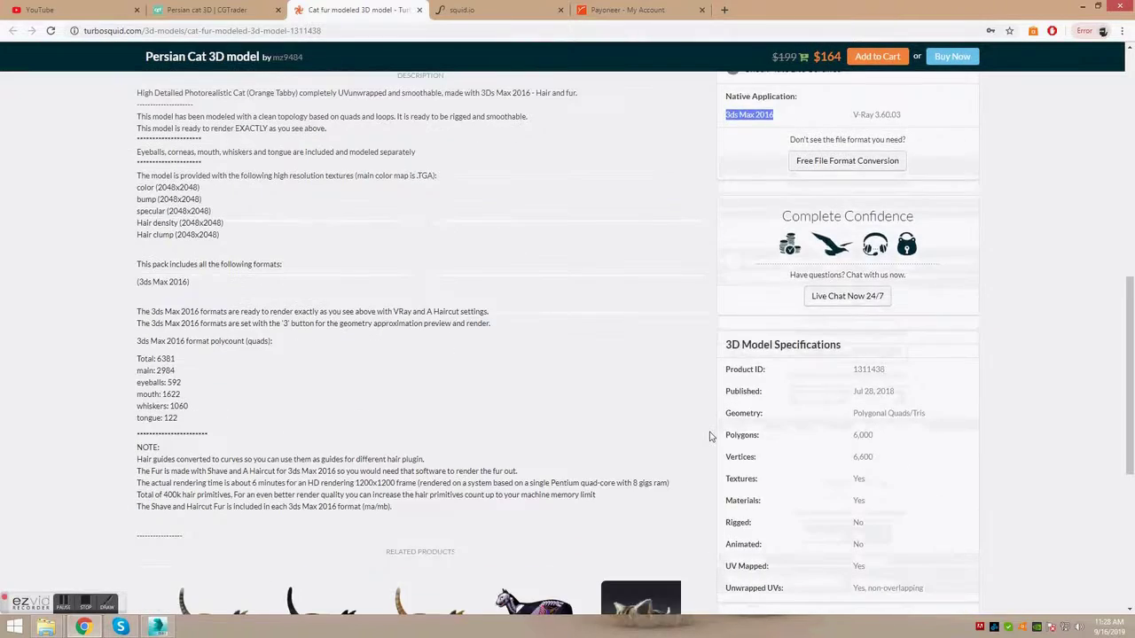
pyautogui.scroll(-1, 710, 435)
pyautogui.scroll(-1, 709, 436)
pyautogui.scroll(-1, 709, 435)
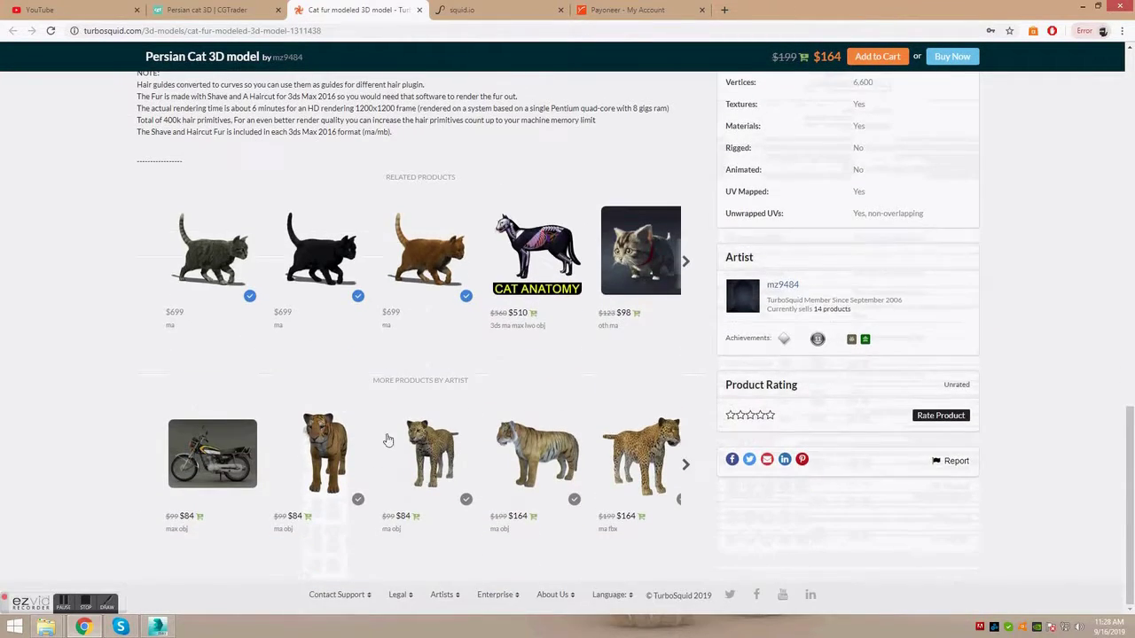
# - Return to the top and open the UV texture image in the full-screen viewer
pyautogui.scroll(2, 520, 446)
pyautogui.scroll(8, 521, 444)
pyautogui.click(541, 446)
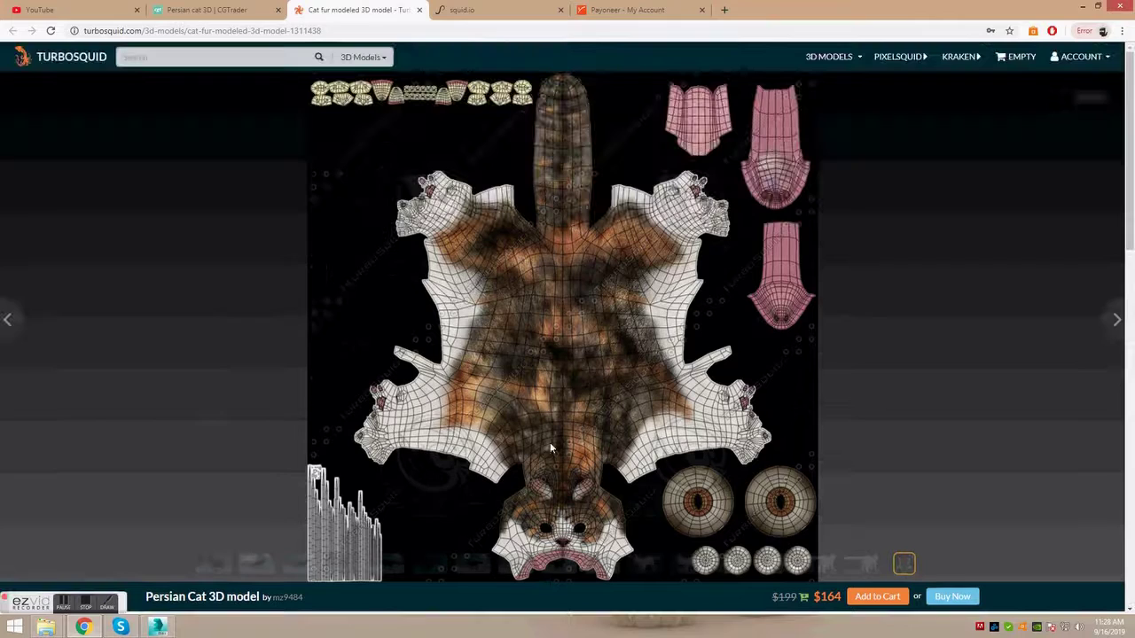